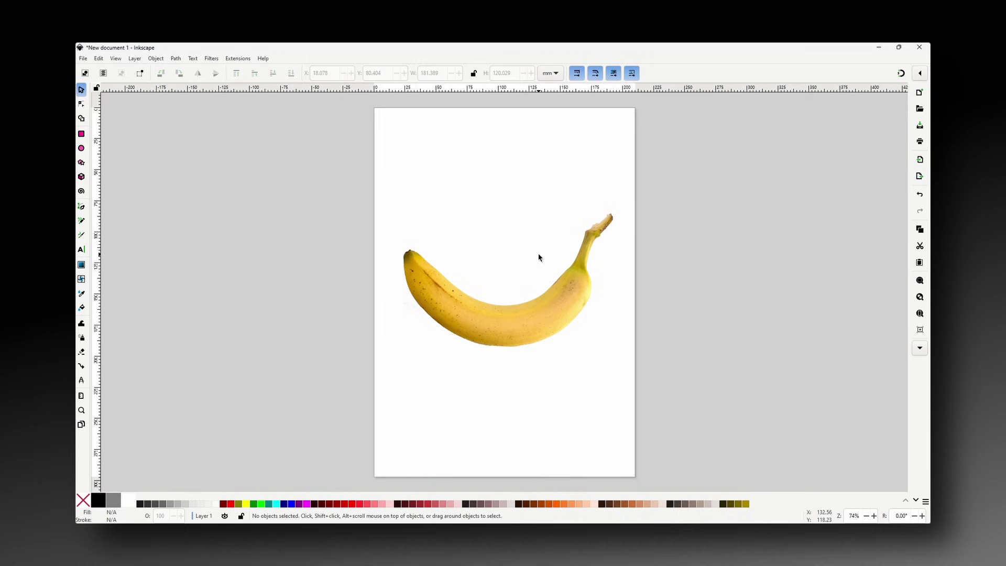
# Step: Type BANANA below the banana photo in black Montserrat Heavy 72 pt
pyautogui.click(81, 250)
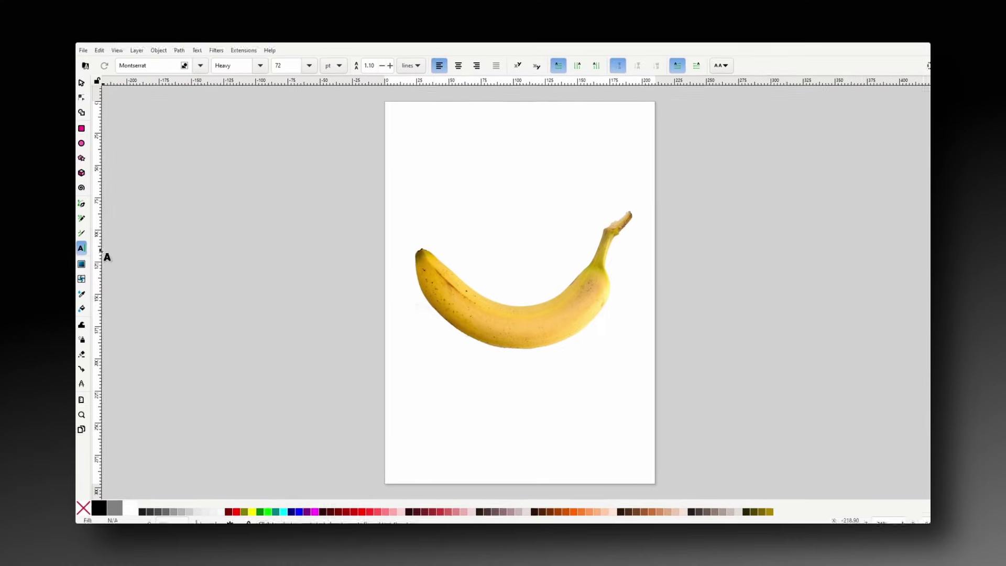
pyautogui.click(425, 383)
pyautogui.write('BANANA')
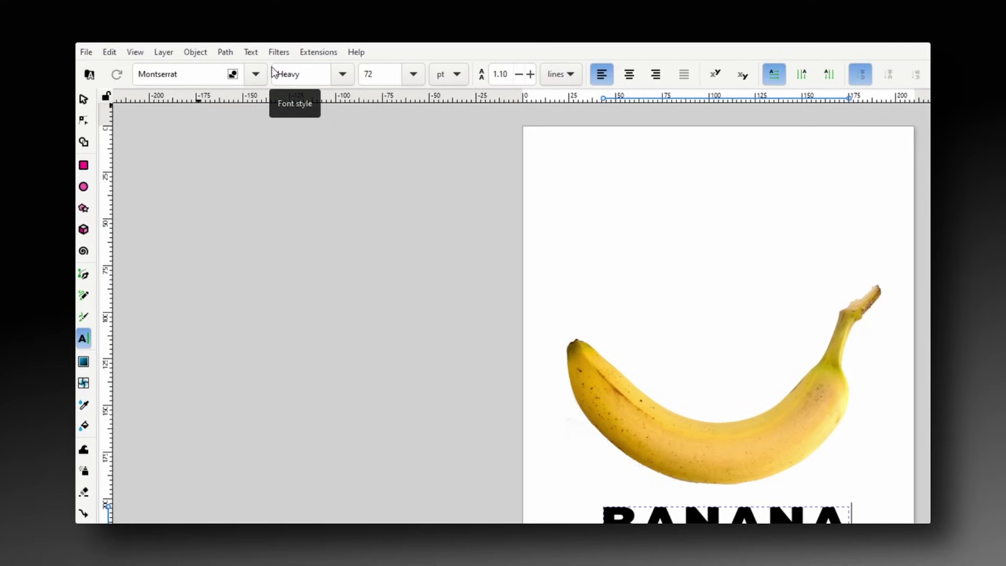
# Step: Scale BANANA up to about 186 × 25 mm and place it across the banana's lower part
pyautogui.click(84, 100)
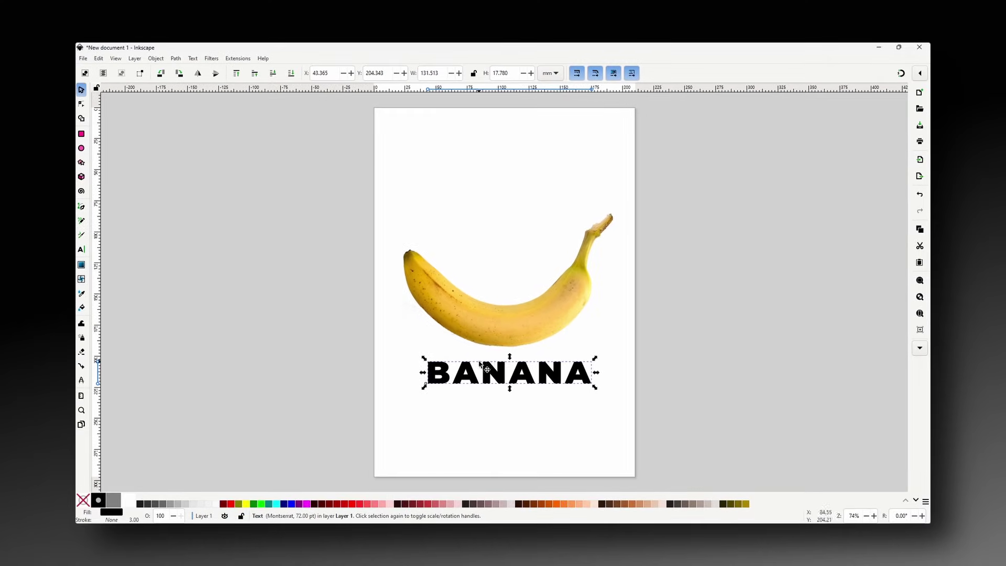
pyautogui.moveTo(594, 357); pyautogui.dragTo(660, 321)
pyautogui.moveTo(627, 360); pyautogui.dragTo(599, 319)
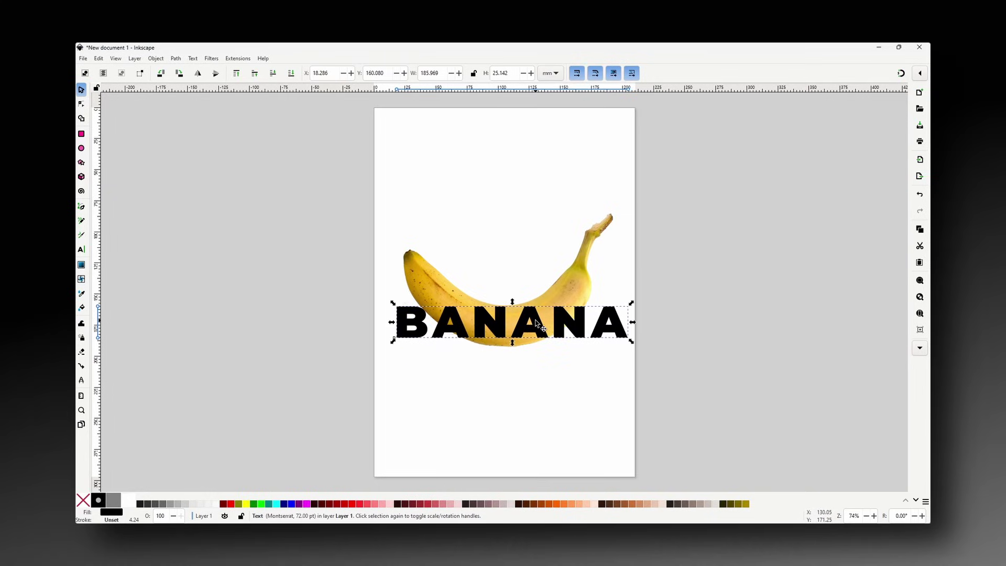
pyautogui.moveTo(536, 322); pyautogui.dragTo(532, 320)
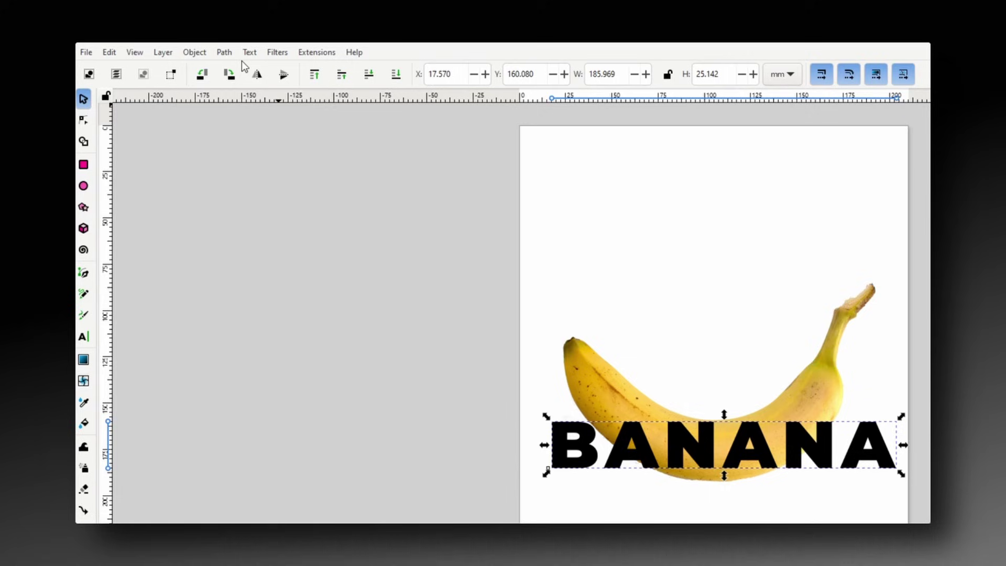
# Step: Convert BANANA to paths and add a Bend path effect, ready for on-canvas editing
pyautogui.click(224, 52)
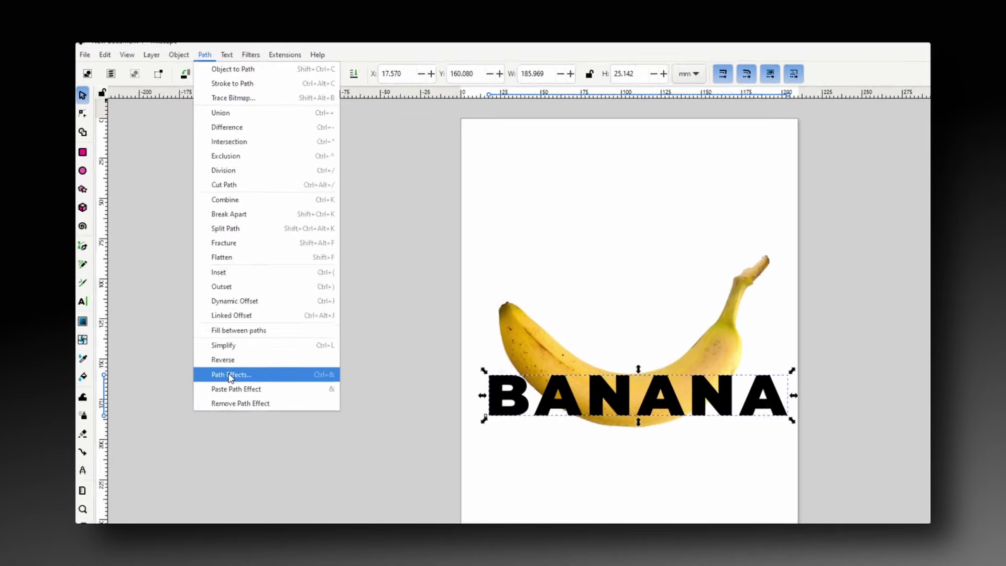
pyautogui.click(254, 423)
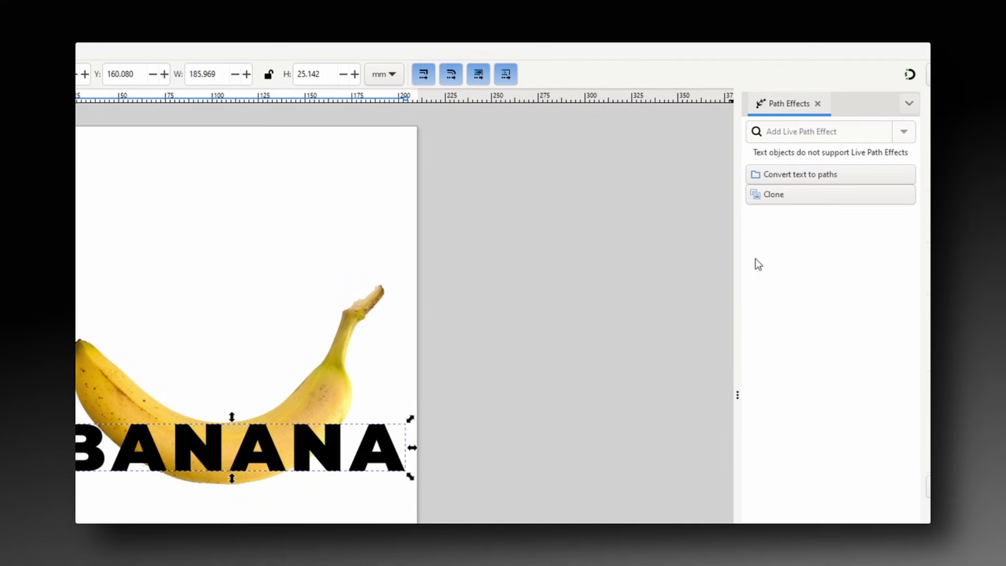
pyautogui.click(794, 175)
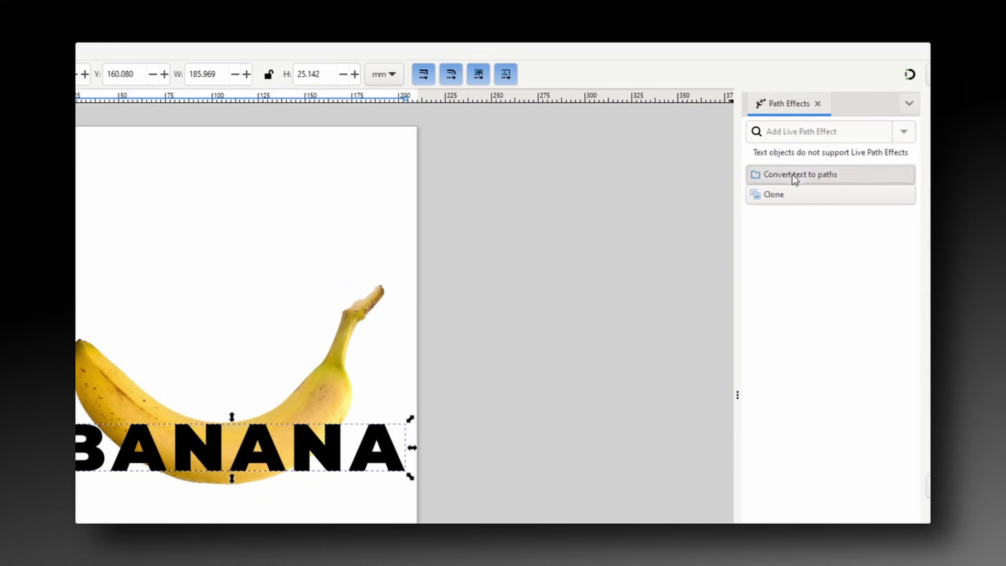
pyautogui.click(902, 132)
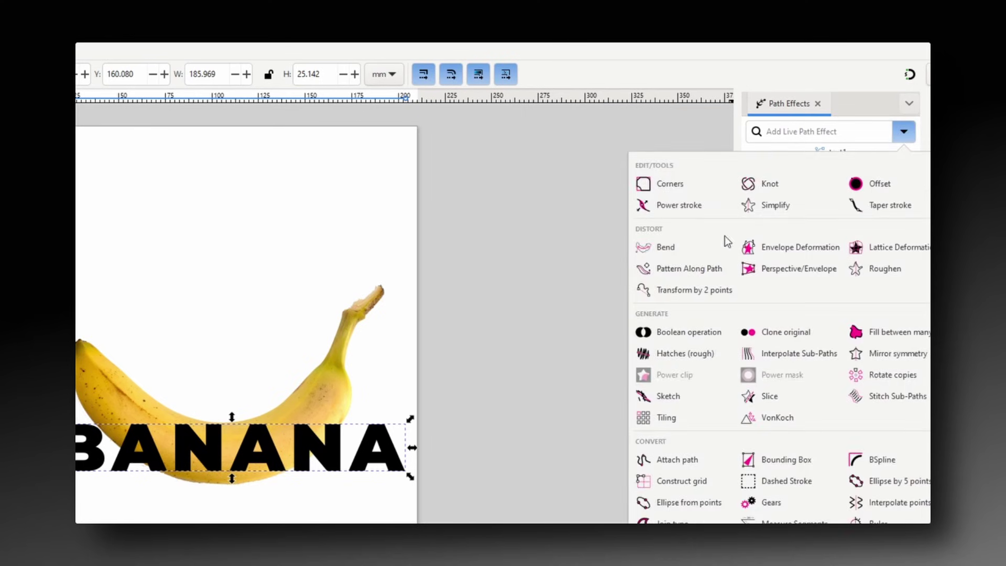
pyautogui.click(684, 248)
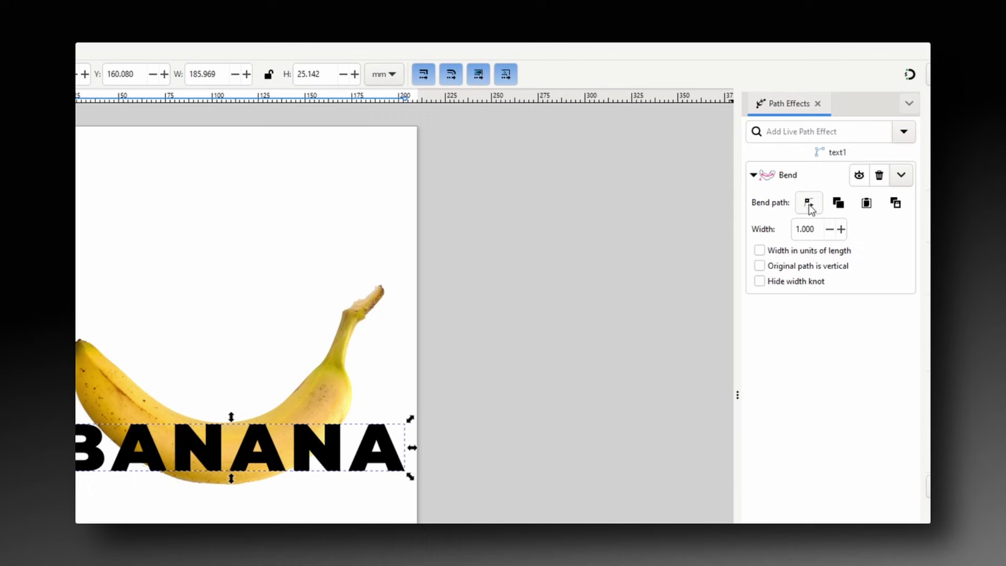
pyautogui.click(822, 180)
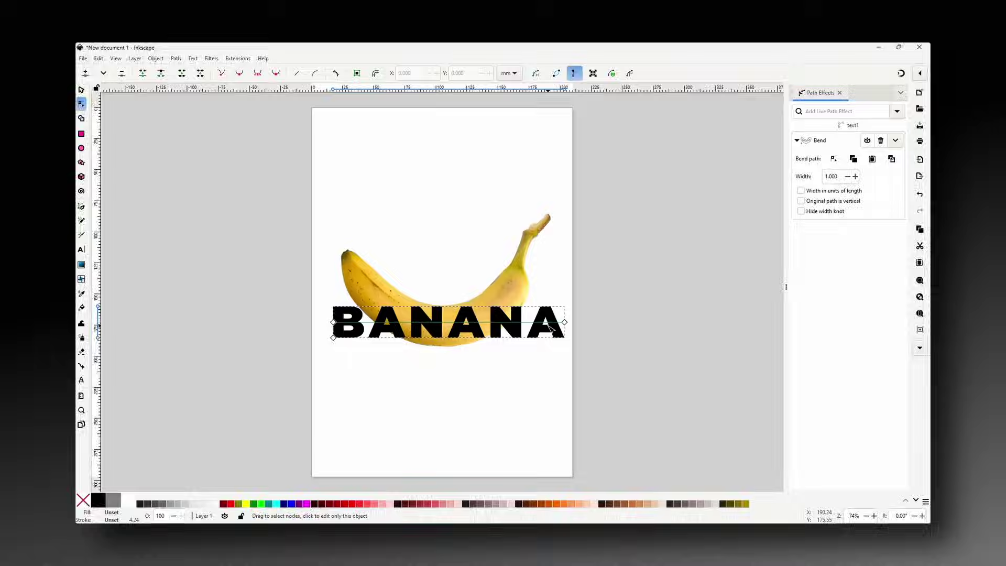
# Step: Reshape the bend path so BANANA curves along the banana's lower arc, bend width 1.408
pyautogui.moveTo(449, 327); pyautogui.dragTo(447, 332)
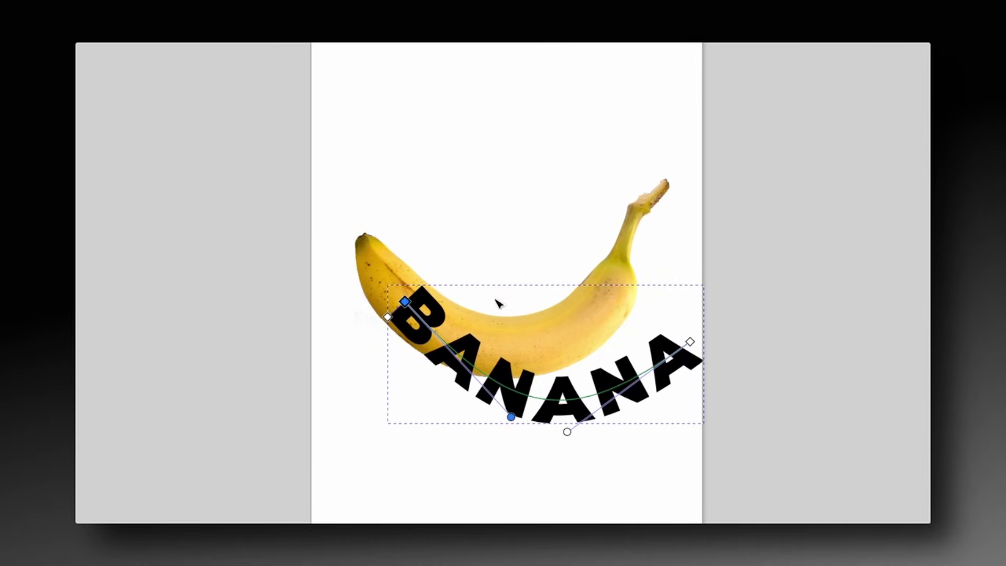
pyautogui.moveTo(689, 341); pyautogui.dragTo(604, 302)
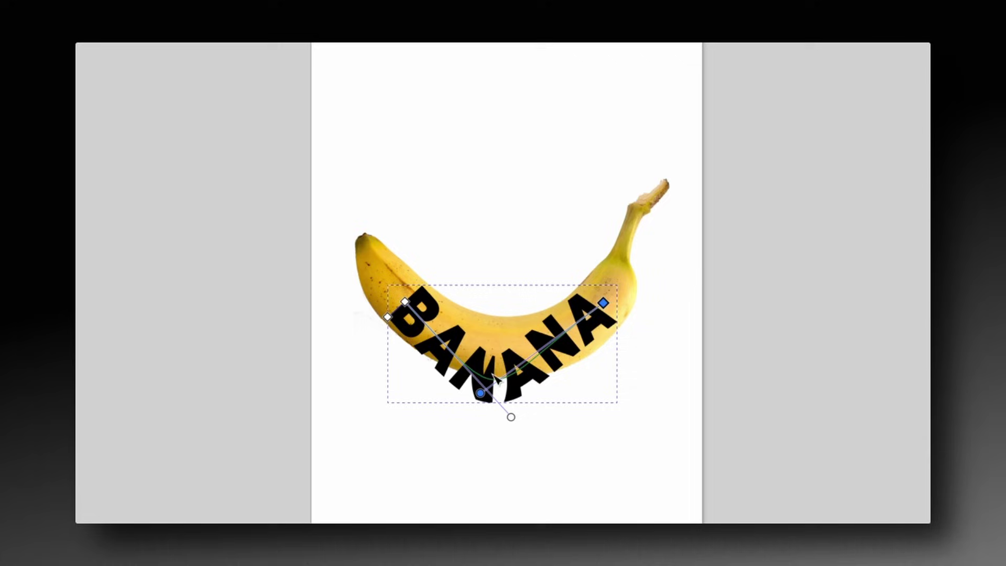
pyautogui.moveTo(481, 392); pyautogui.dragTo(556, 338)
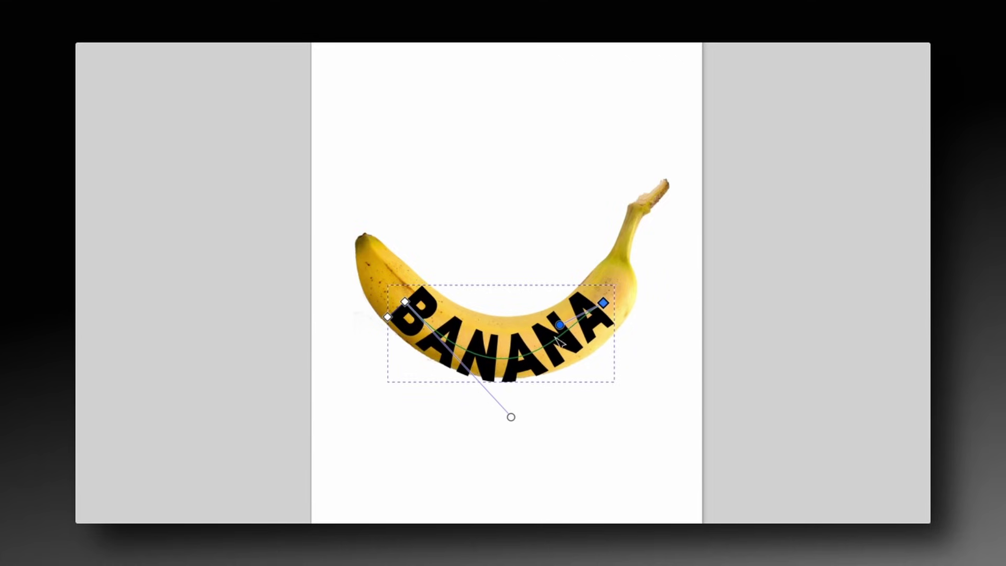
pyautogui.moveTo(511, 417); pyautogui.dragTo(481, 378)
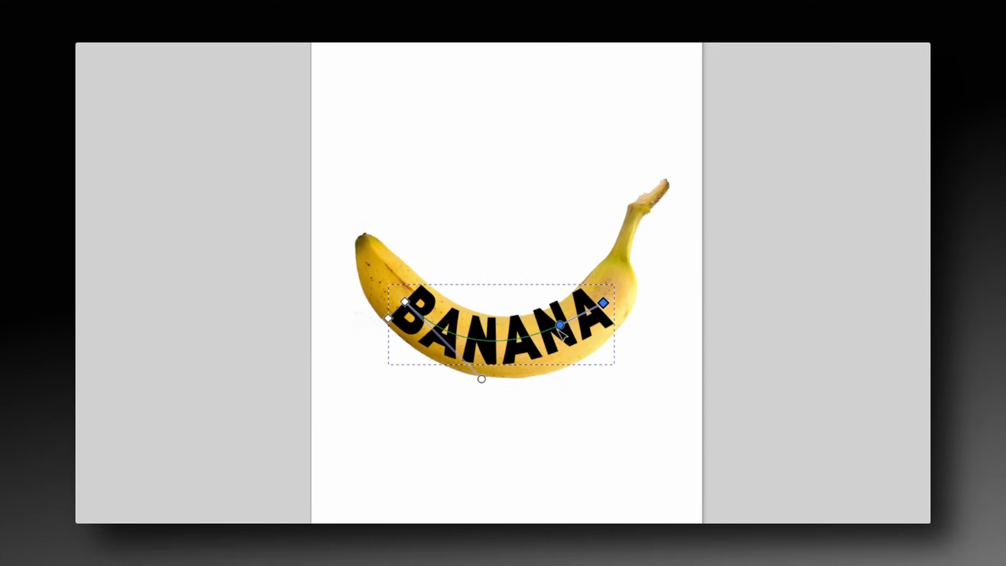
pyautogui.moveTo(559, 329); pyautogui.dragTo(542, 356)
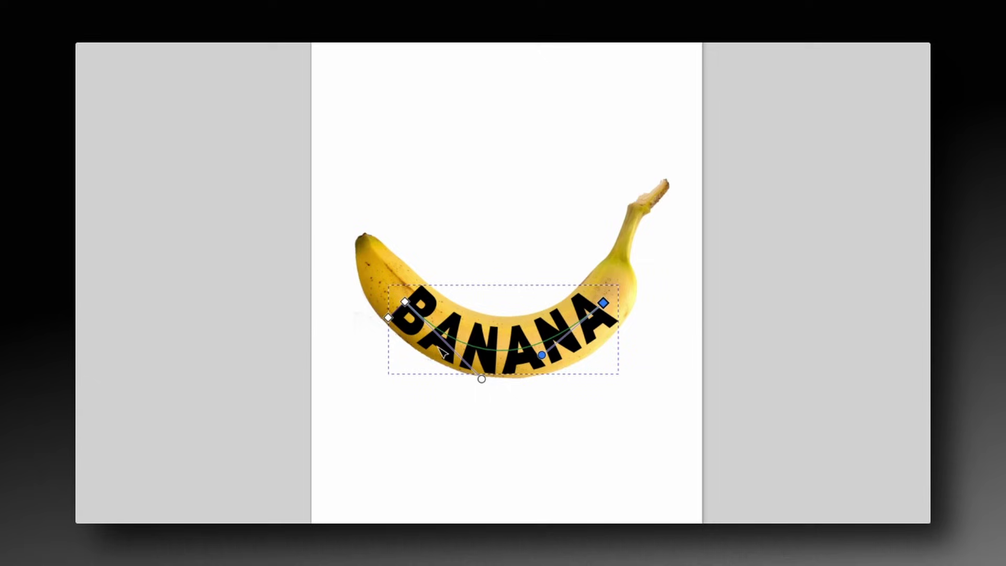
pyautogui.moveTo(387, 318); pyautogui.dragTo(388, 325)
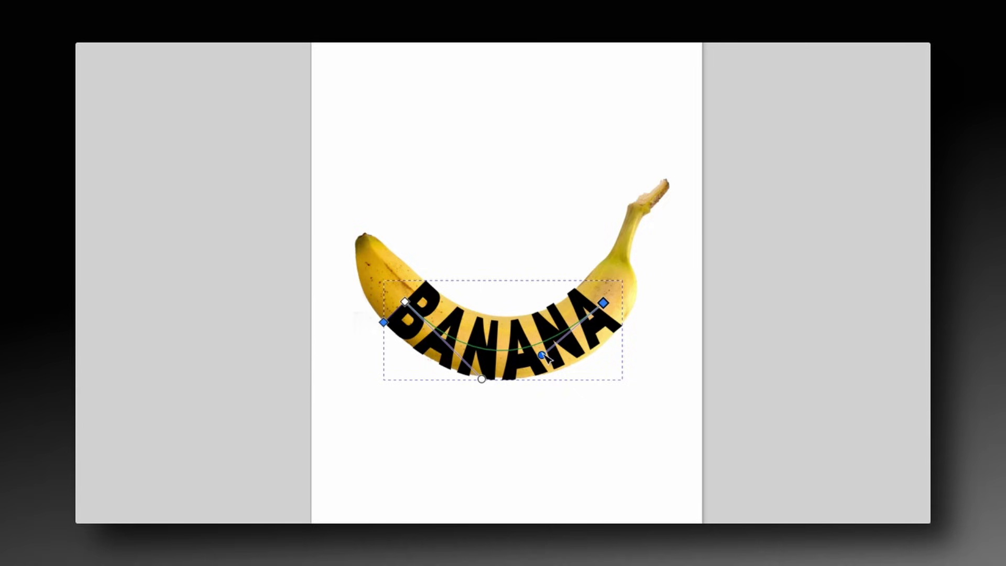
pyautogui.moveTo(542, 355); pyautogui.dragTo(541, 350)
pyautogui.moveTo(482, 378); pyautogui.dragTo(482, 374)
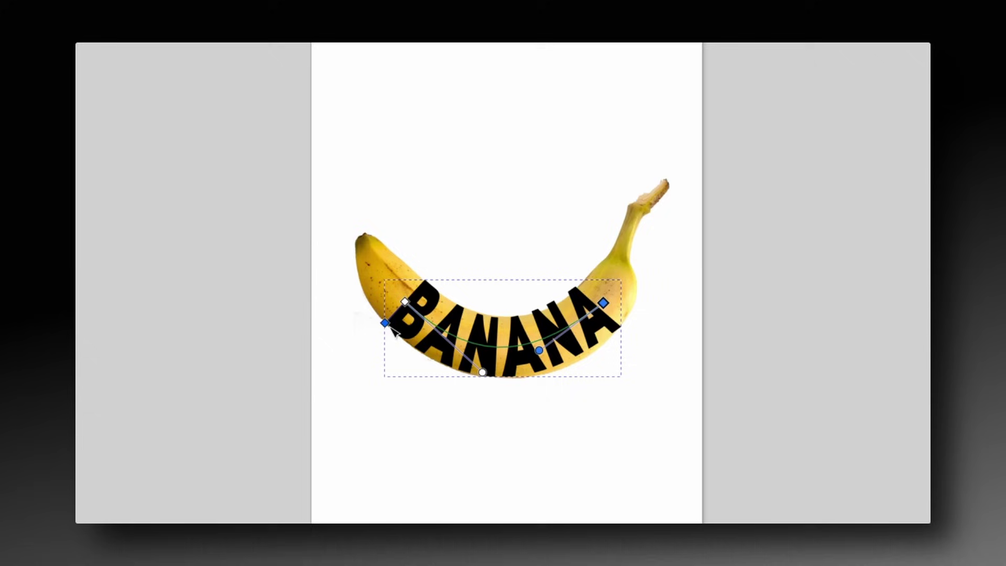
pyautogui.moveTo(385, 323); pyautogui.dragTo(382, 325)
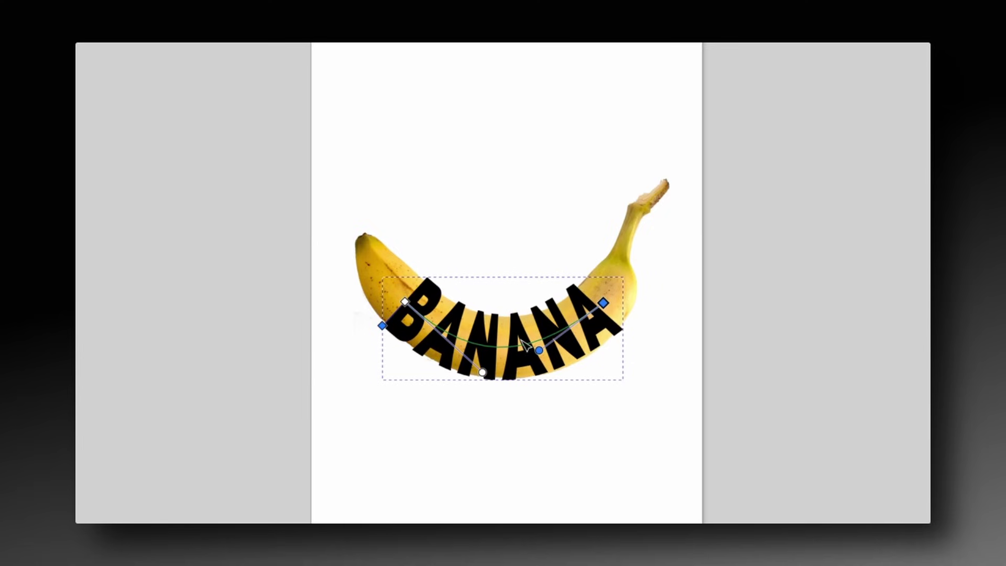
pyautogui.moveTo(543, 352); pyautogui.dragTo(543, 358)
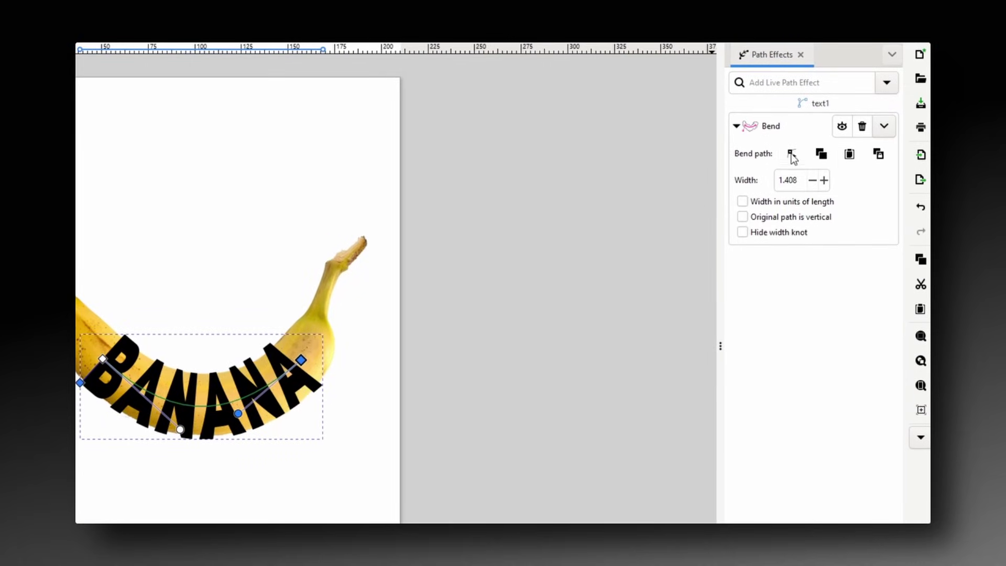
# Step: Flatten the Bend effect so BANANA remains plain curved paths with no effect
pyautogui.click(882, 128)
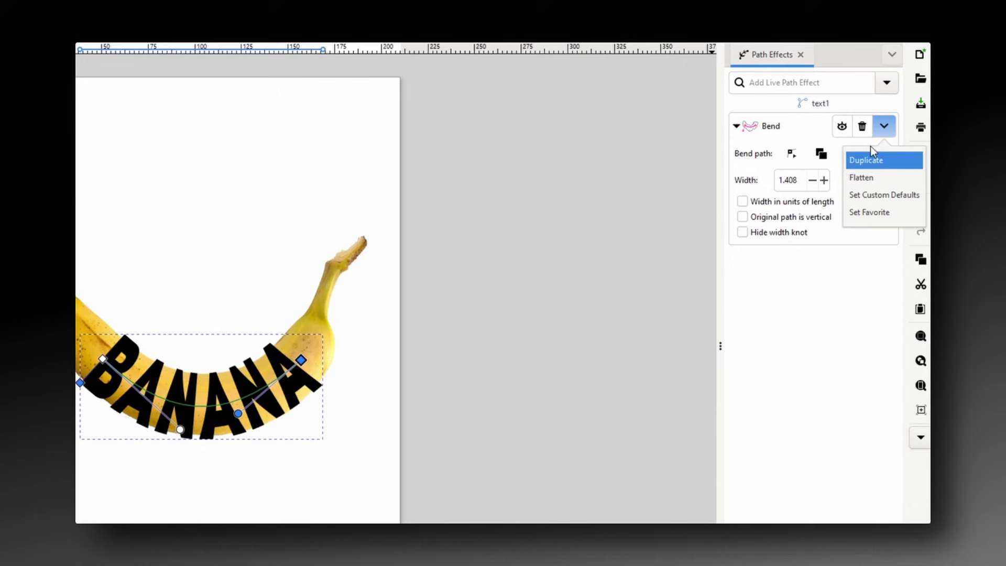
pyautogui.click(870, 180)
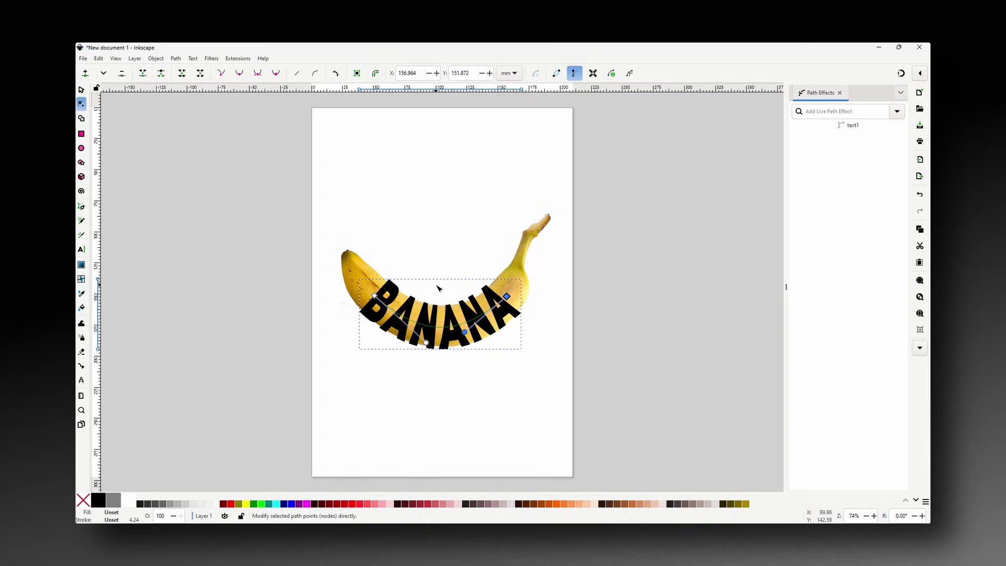
# Step: Select the banana photo and BANANA, then remove the surrounding background piece with Shape Builder
pyautogui.click(81, 90)
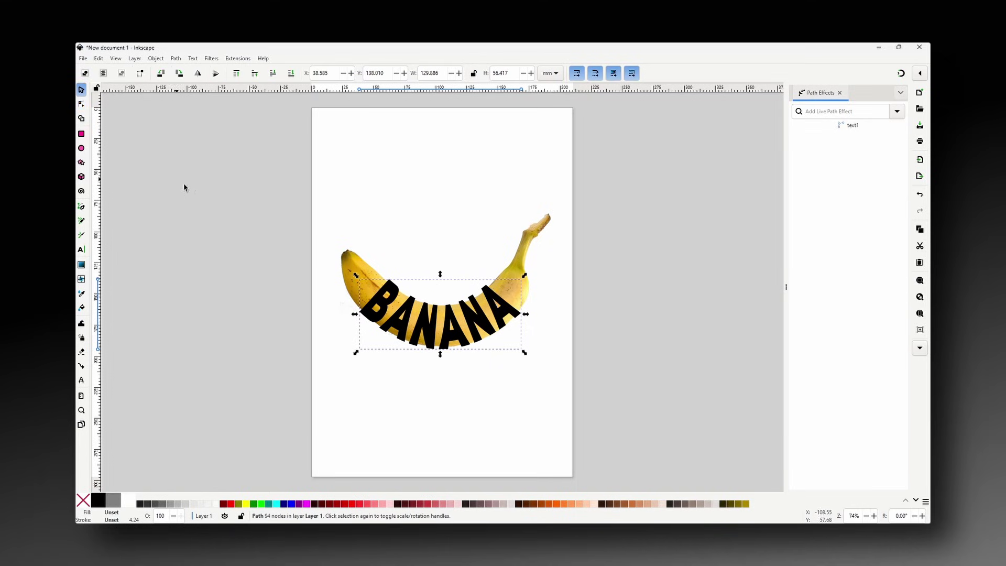
pyautogui.moveTo(319, 177); pyautogui.dragTo(564, 378)
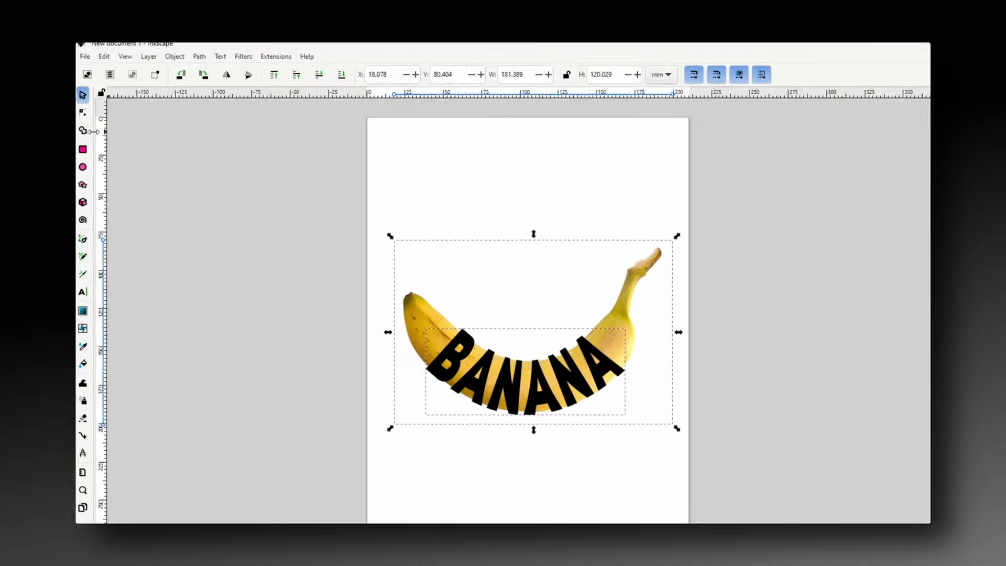
pyautogui.click(83, 130)
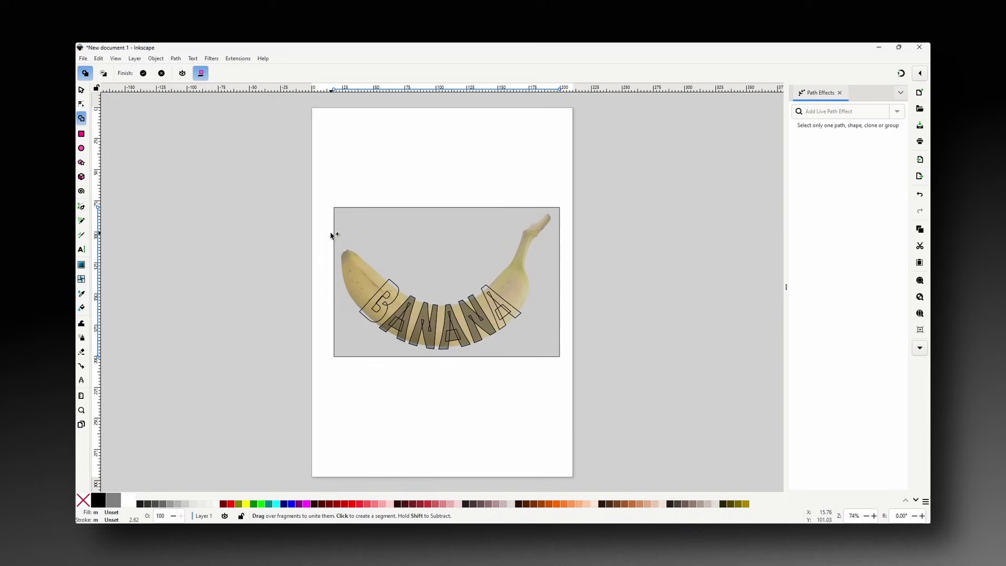
pyautogui.keyDown('shift'); pyautogui.click(370, 240); pyautogui.keyUp('shift')
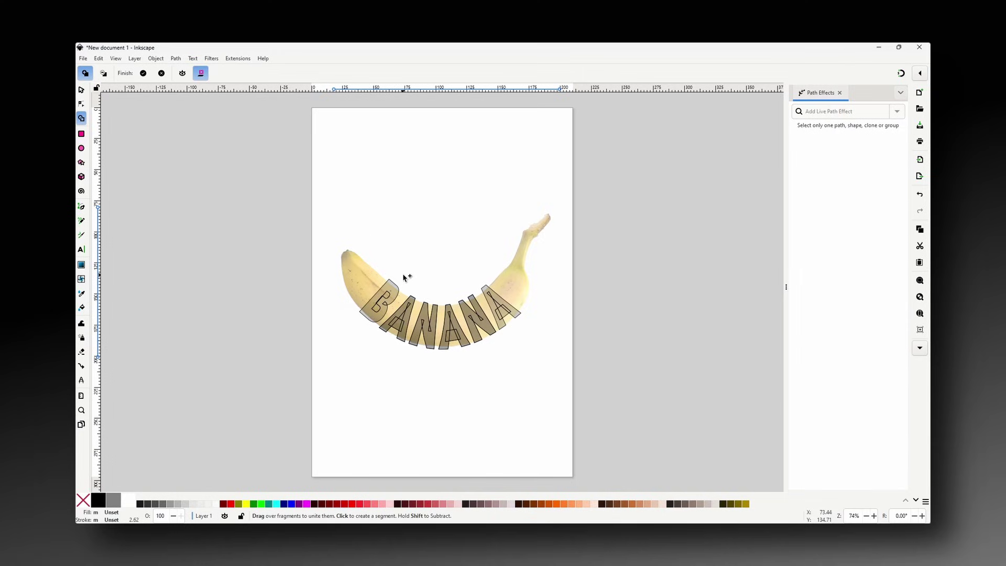
# Step: Unite the fragments of B, each A, and both N's into six whole letter shapes
pyautogui.scroll(2, 413, 288)
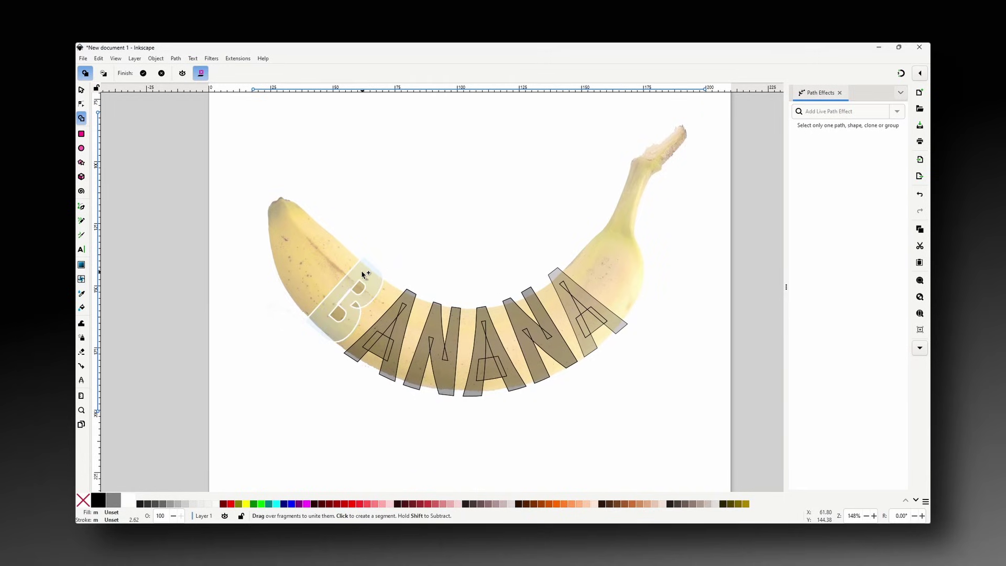
pyautogui.click(341, 291)
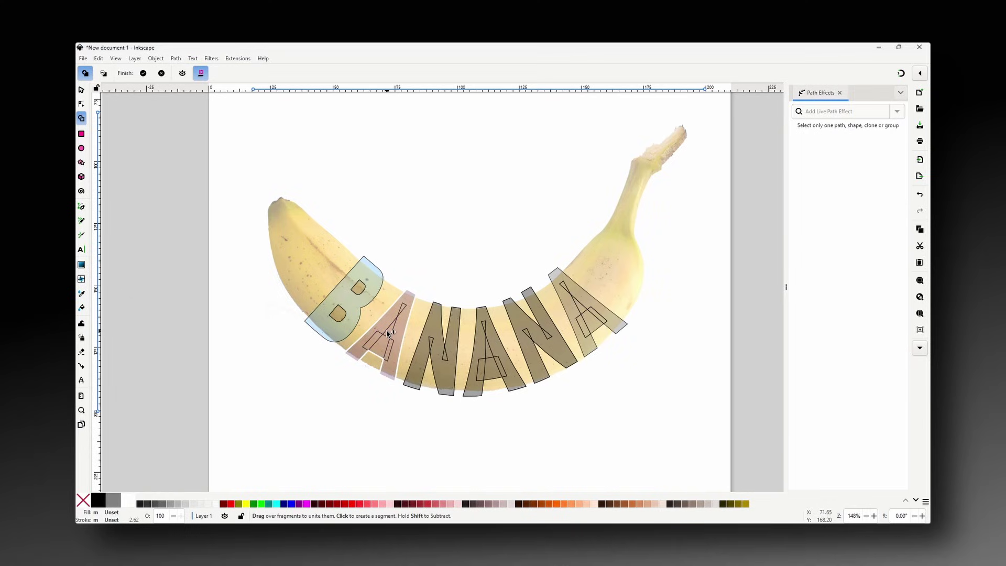
pyautogui.click(386, 328)
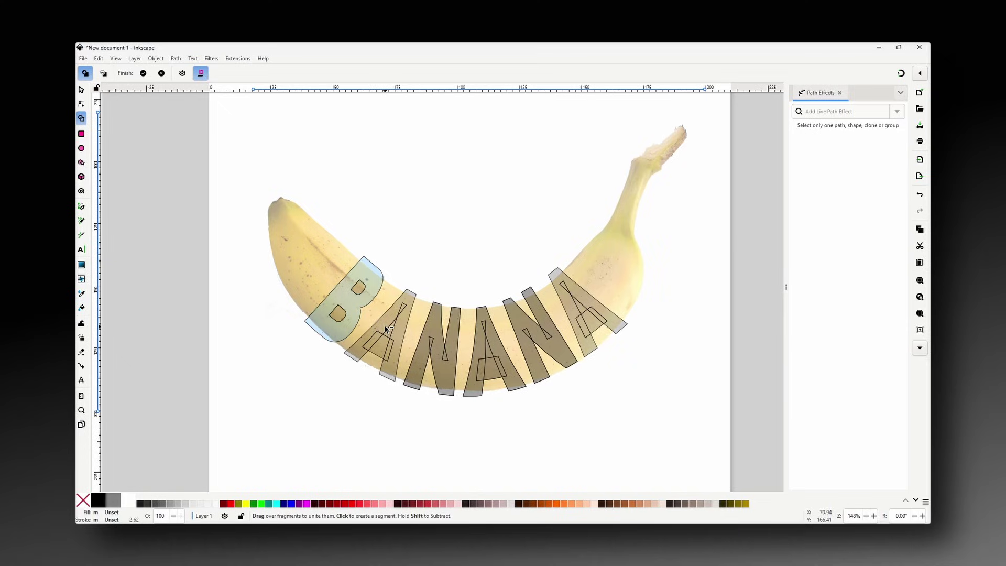
pyautogui.click(386, 328)
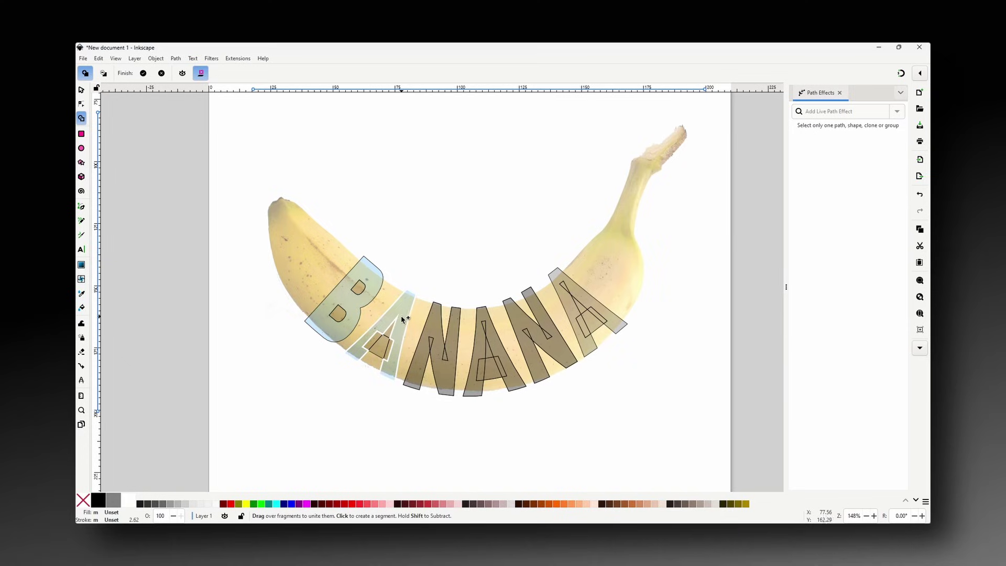
pyautogui.moveTo(385, 351)
pyautogui.mouseDown()
pyautogui.moveTo(370, 343)
pyautogui.moveTo(438, 345)
pyautogui.mouseUp()
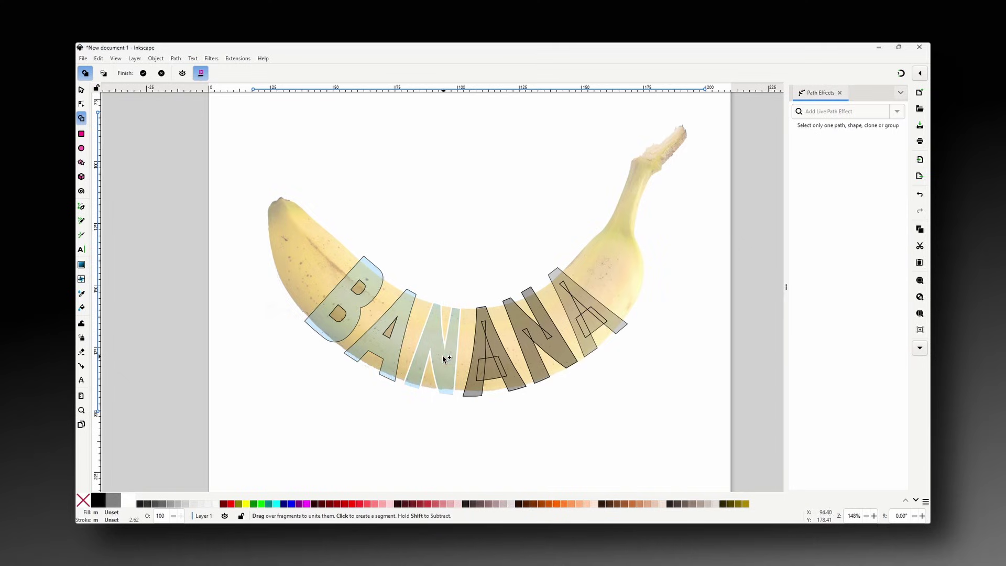
pyautogui.moveTo(447, 359); pyautogui.dragTo(477, 358)
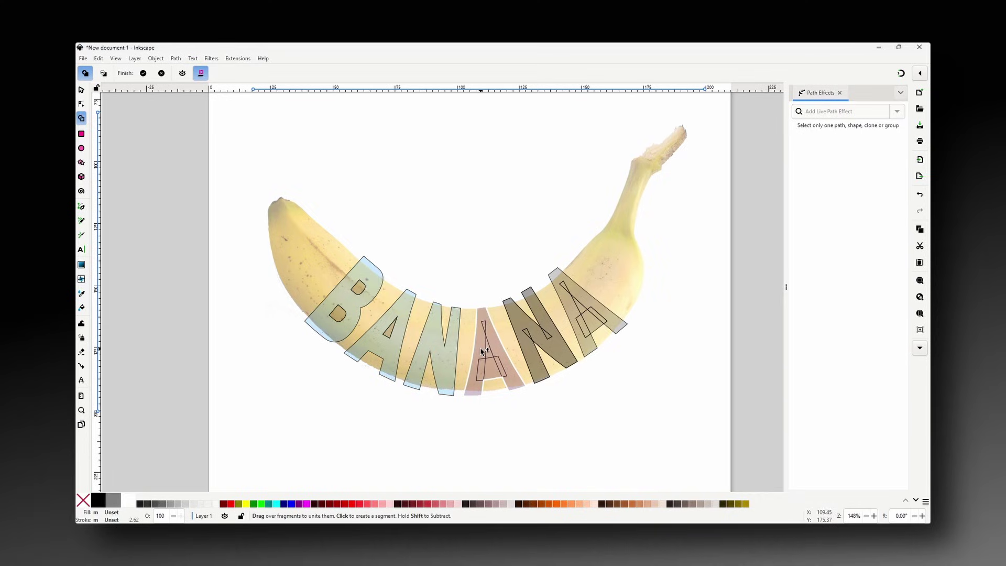
pyautogui.moveTo(481, 350)
pyautogui.mouseDown()
pyautogui.moveTo(487, 324)
pyautogui.moveTo(505, 363)
pyautogui.moveTo(482, 367)
pyautogui.moveTo(525, 336)
pyautogui.mouseUp()
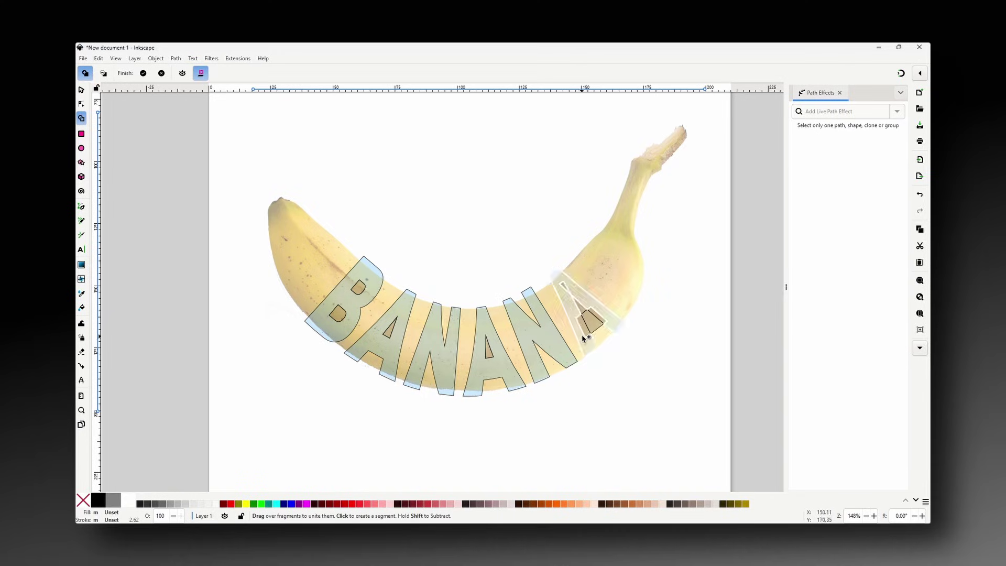
pyautogui.click(581, 298)
pyautogui.moveTo(568, 291); pyautogui.dragTo(581, 337)
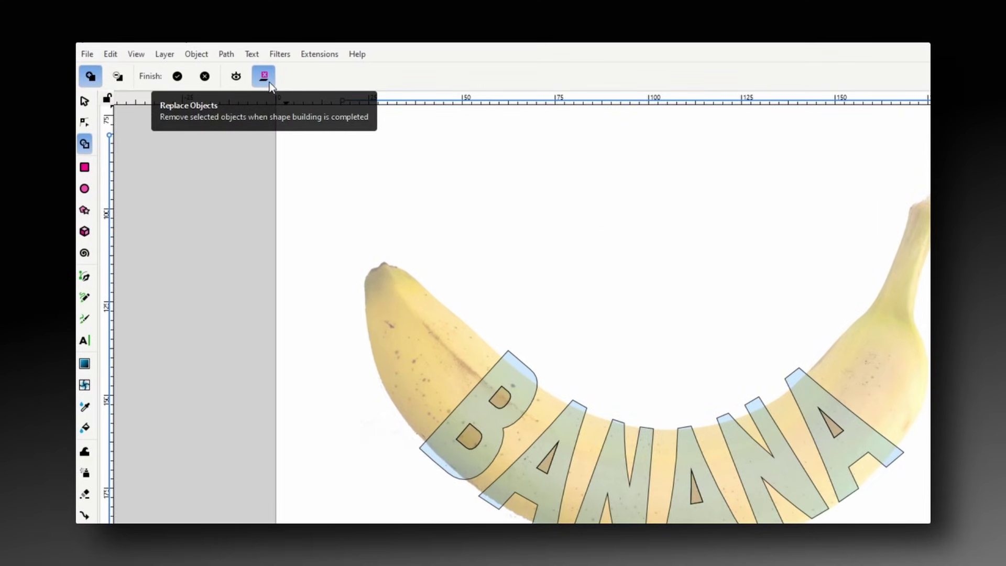
# Step: Turn off Replace Objects and finish Shape Builder, keeping the original photo and text
pyautogui.click(269, 83)
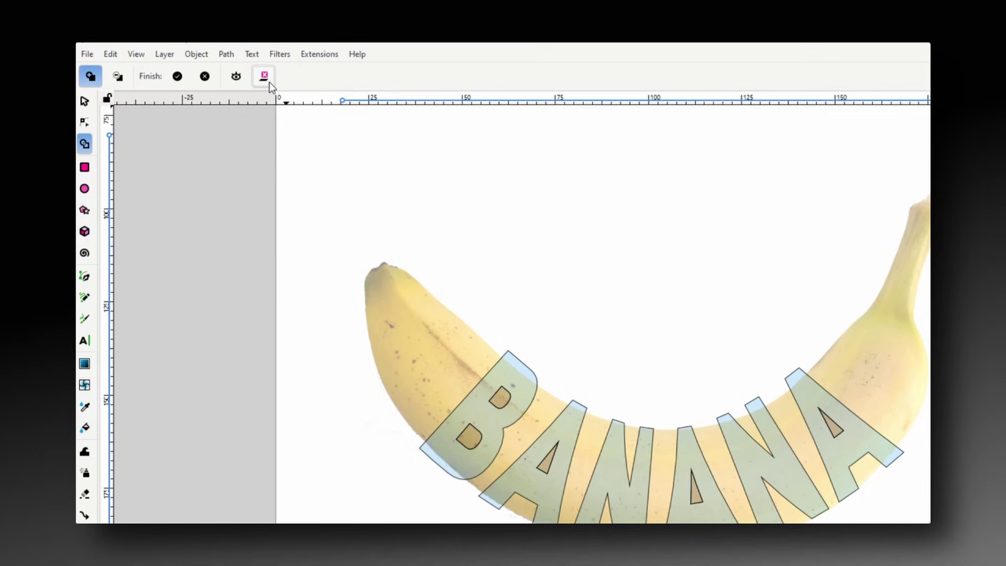
pyautogui.click(181, 83)
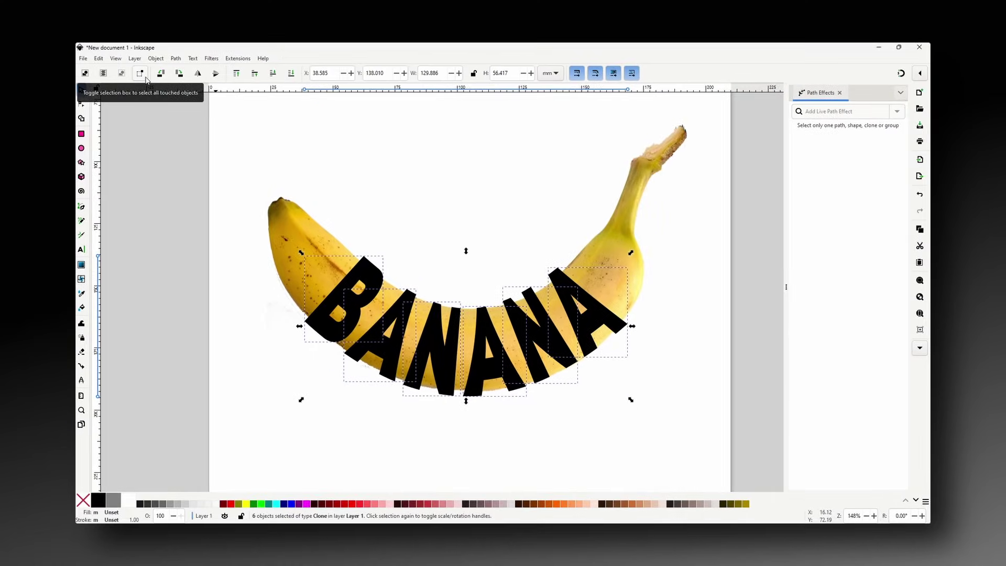
# Step: Delete the original curved BANANA text path
pyautogui.click(507, 225)
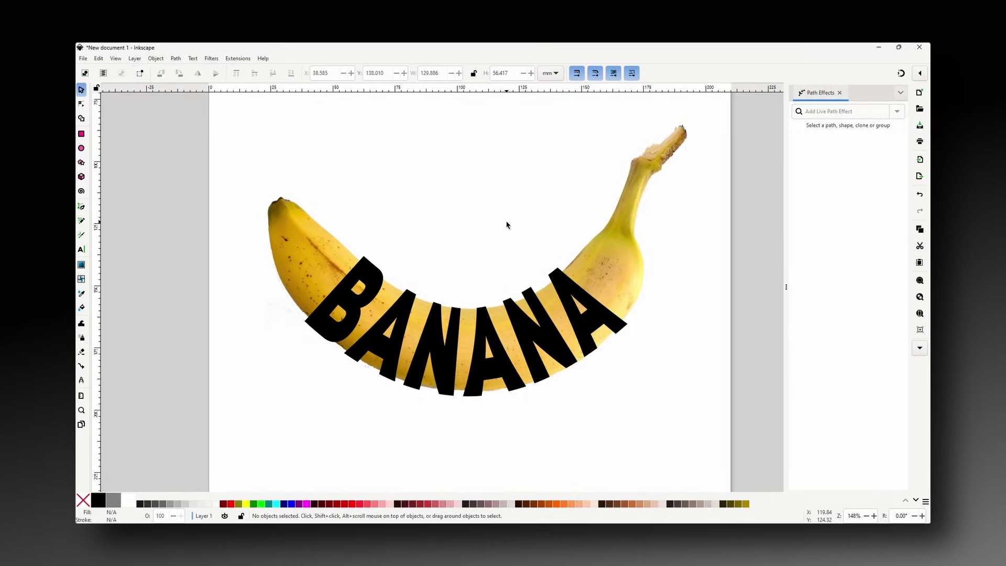
pyautogui.click(541, 309)
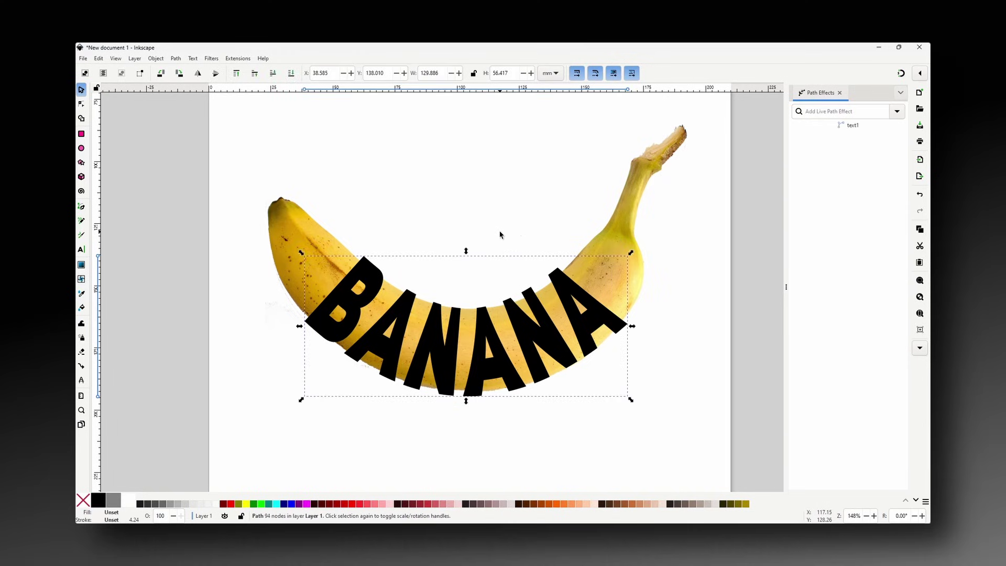
pyautogui.press('Delete')
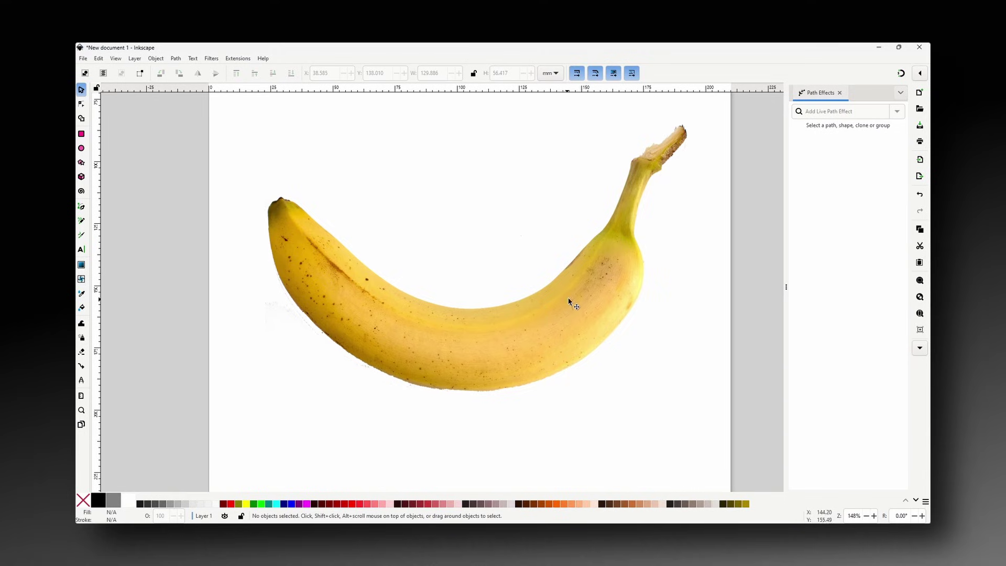
# Step: Set the banana photo's opacity to 50%
pyautogui.click(617, 234)
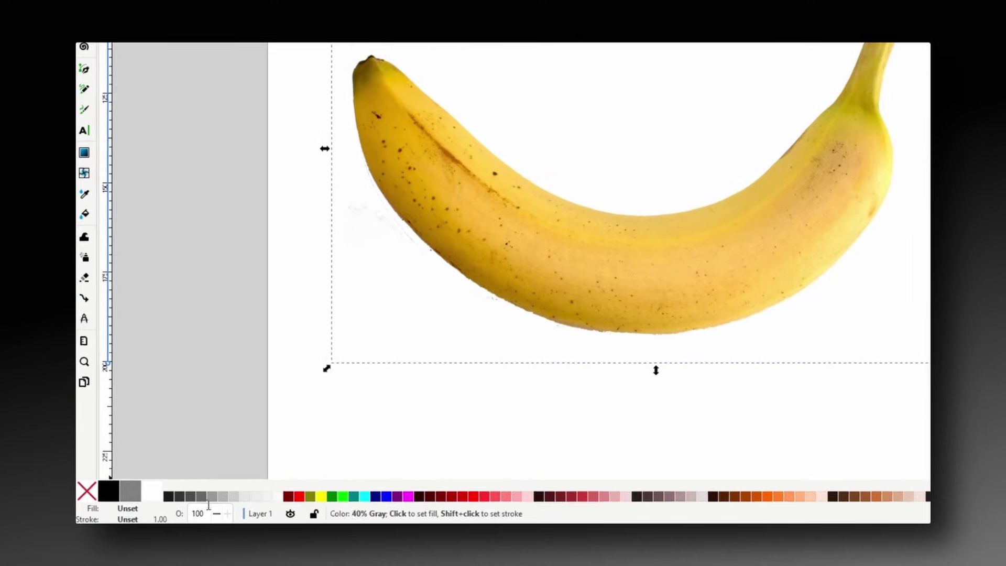
pyautogui.doubleClick(167, 513)
pyautogui.write('50')
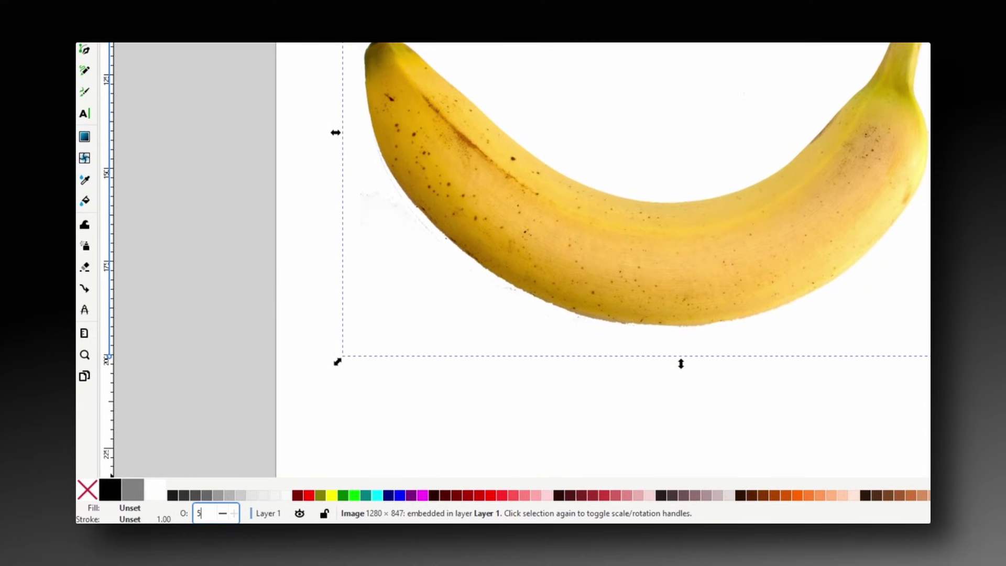
pyautogui.press('Return')
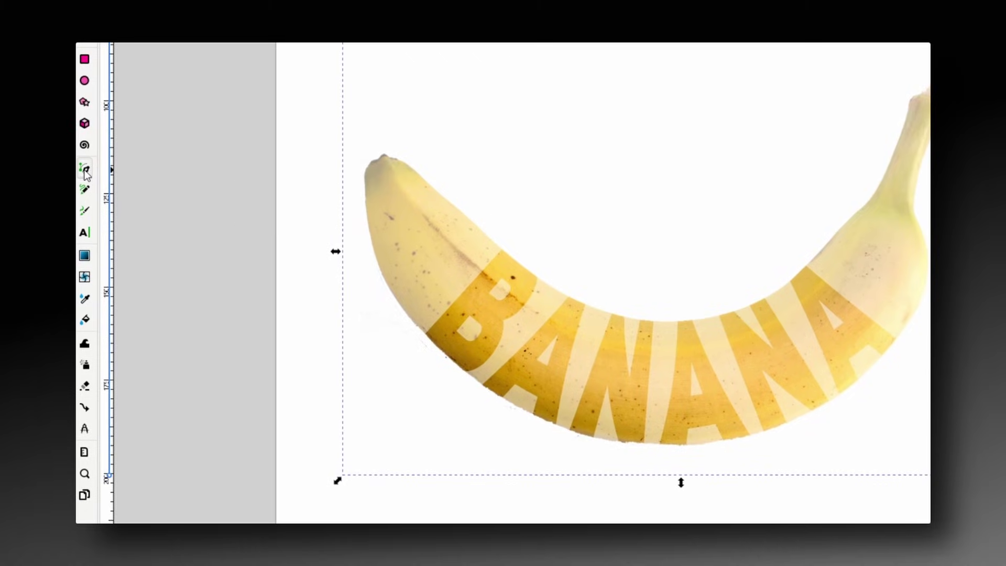
# Step: Draw closed Pen outlines covering the banana's left tip and its right stem end
pyautogui.click(85, 172)
pyautogui.click(516, 246)
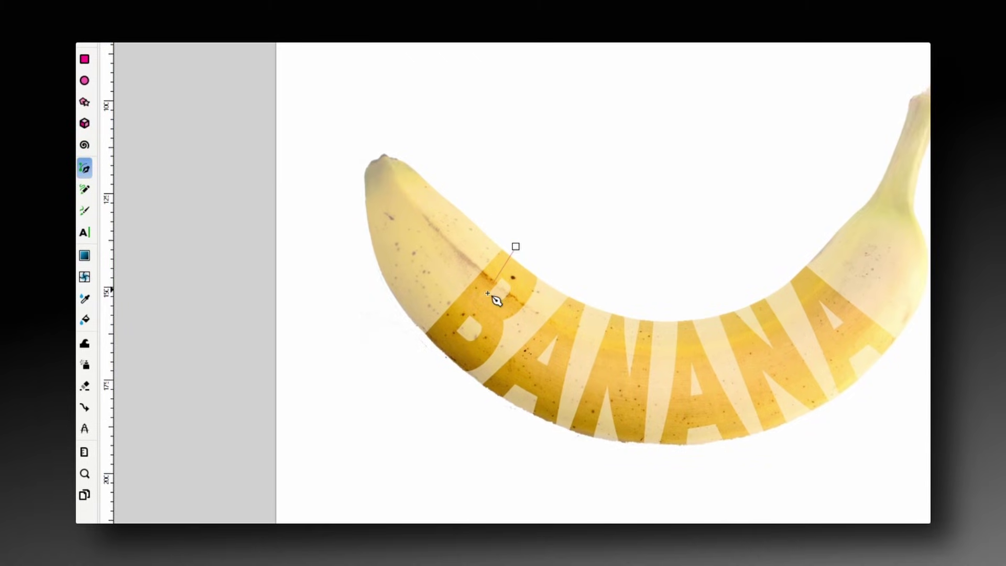
pyautogui.click(420, 353)
pyautogui.click(377, 295)
pyautogui.click(348, 220)
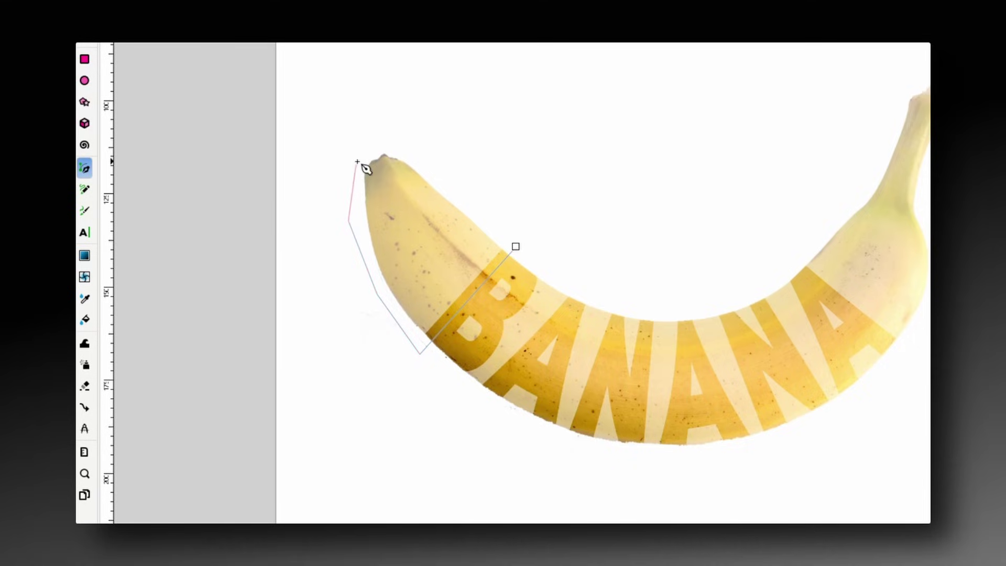
pyautogui.click(357, 158)
pyautogui.click(387, 142)
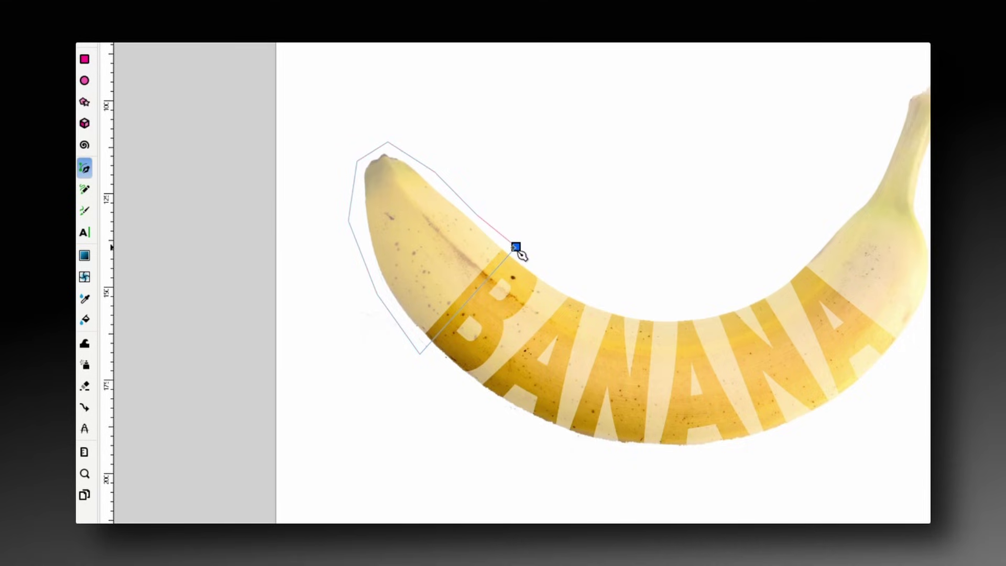
pyautogui.click(516, 247)
pyautogui.click(630, 291)
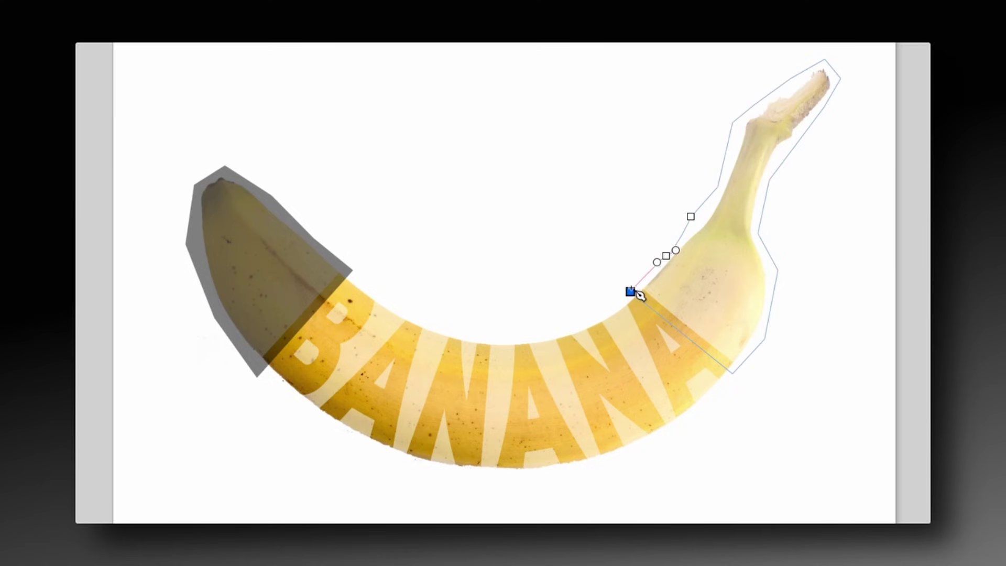
pyautogui.click(629, 291)
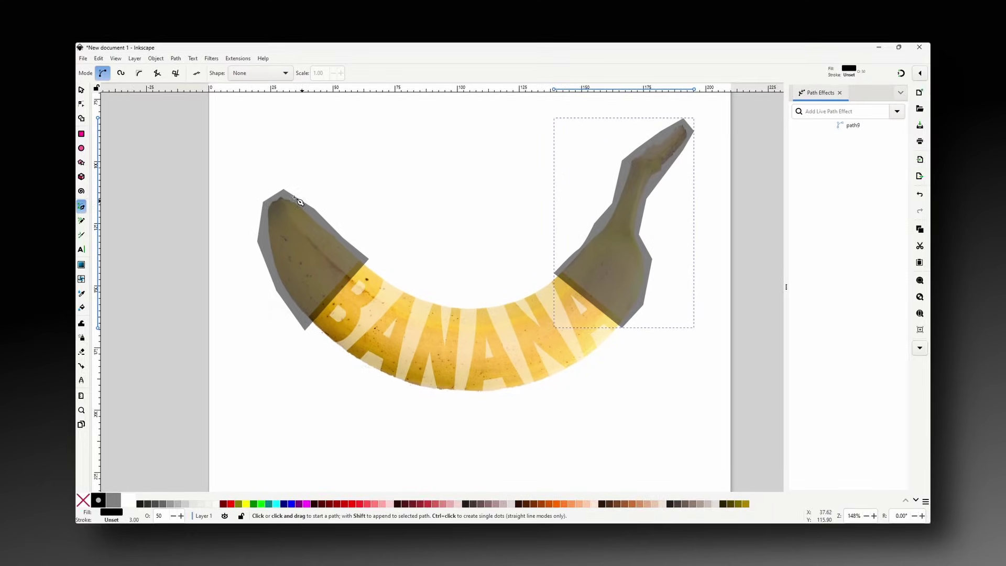
# Step: Select the banana photo and set its opacity back to 100
pyautogui.click(82, 91)
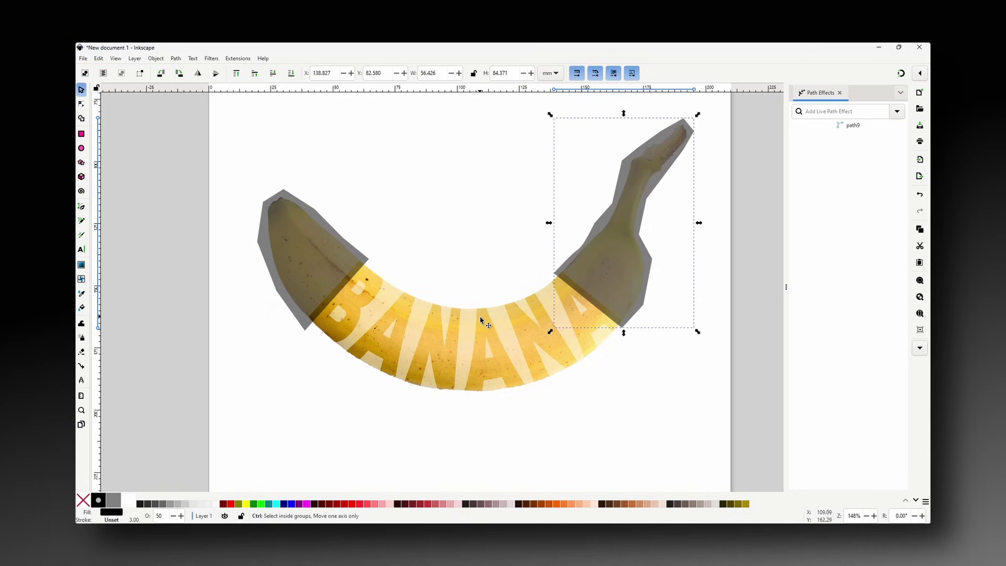
pyautogui.scroll(2, 480, 320)
pyautogui.click(458, 319)
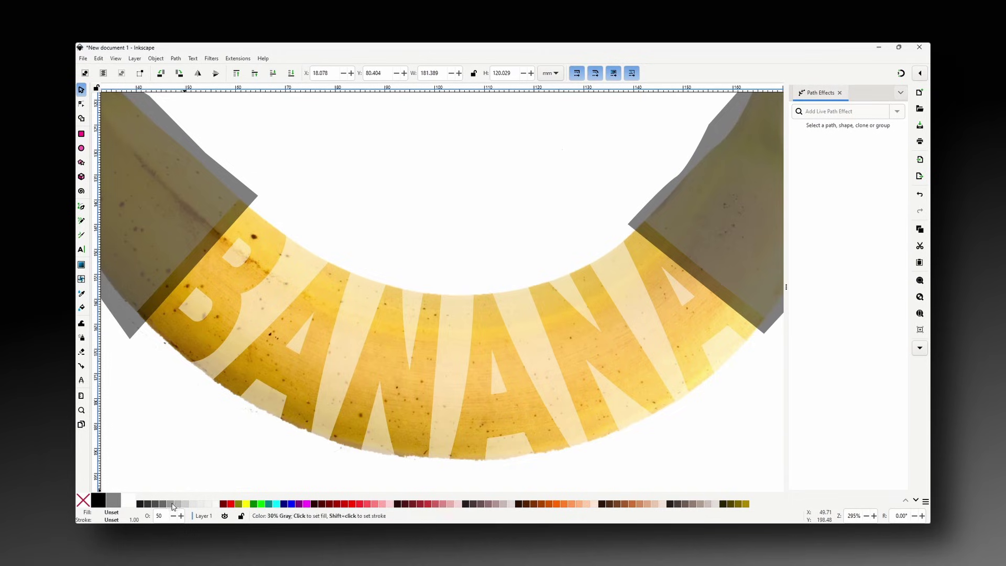
pyautogui.doubleClick(164, 517)
pyautogui.write('100')
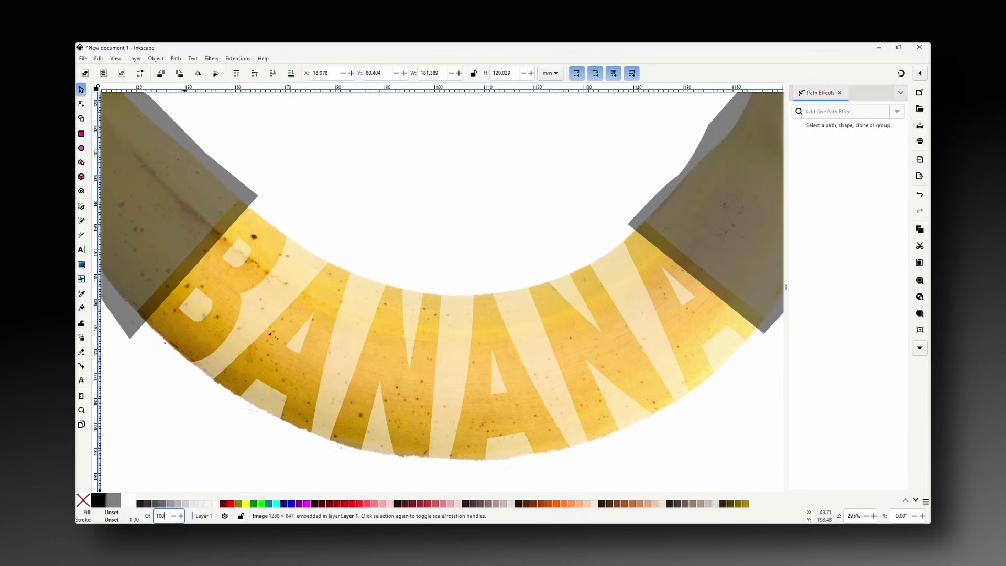
pyautogui.press('Return')
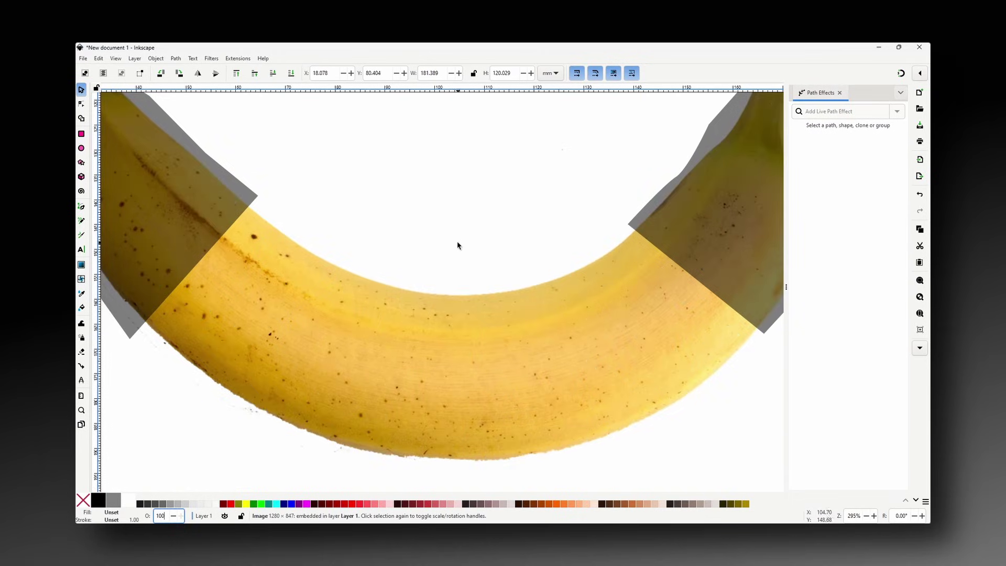
# Step: Add the left tip end shape to the selection with the photo
pyautogui.keyDown('ctrl'); pyautogui.scroll(-2, 457, 241); pyautogui.keyUp('ctrl')
pyautogui.keyDown('ctrl'); pyautogui.scroll(-1, 455, 219); pyautogui.keyUp('ctrl')
pyautogui.scroll(3, 458, 236)
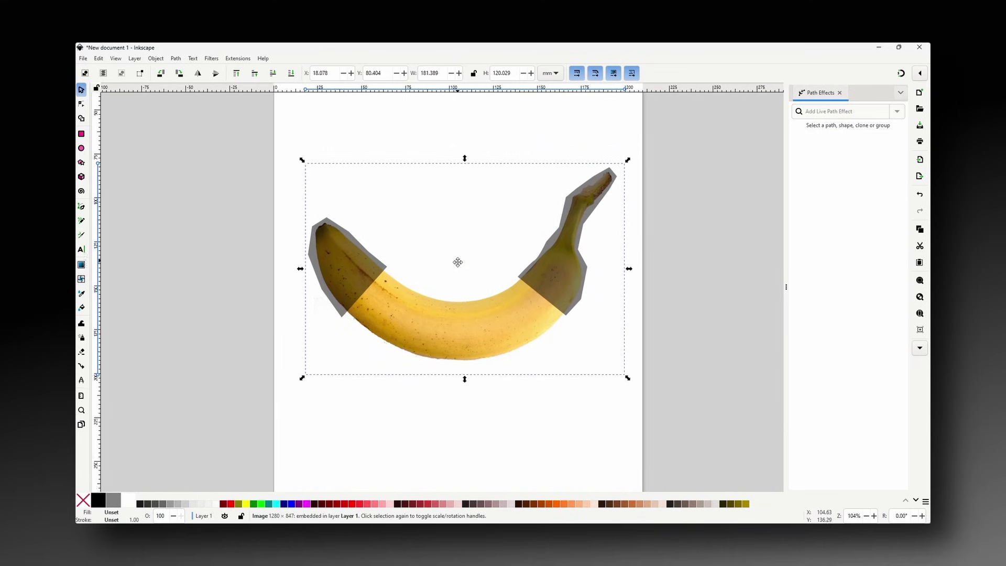
pyautogui.keyDown('shift'); pyautogui.click(368, 268); pyautogui.keyUp('shift')
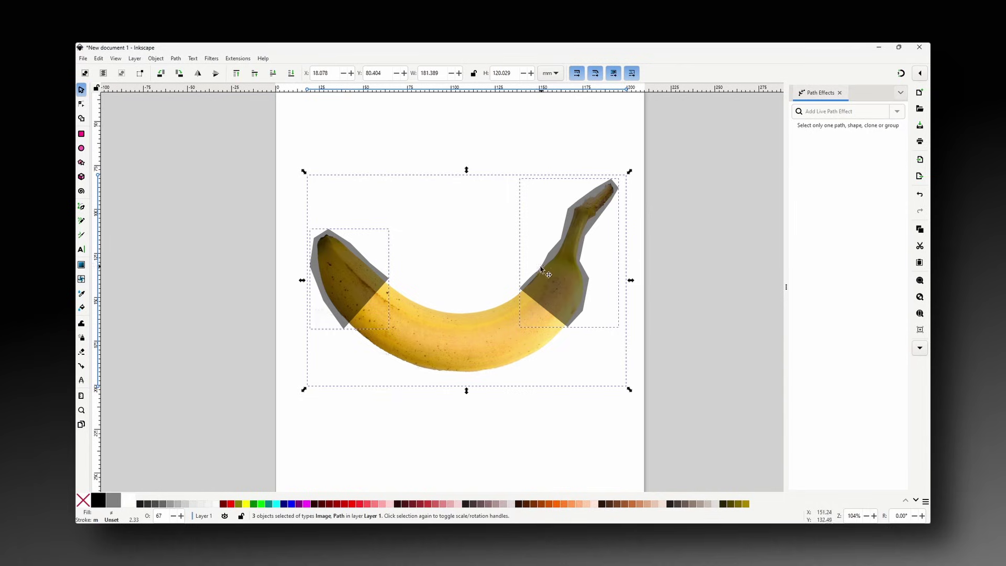
# Step: Shape-build the photo fragments under the left tip and stem end, replacing the originals
pyautogui.click(81, 120)
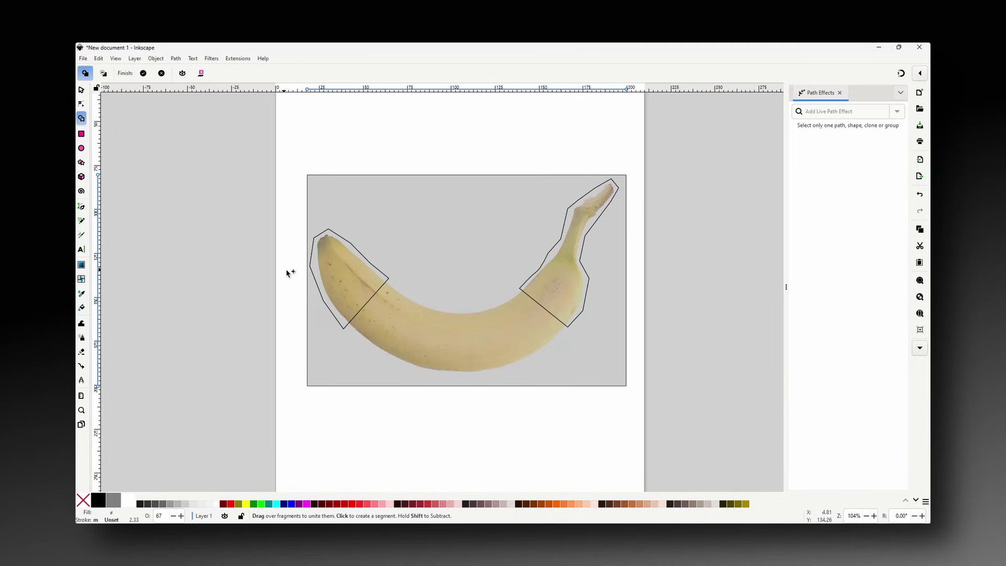
pyautogui.click(349, 276)
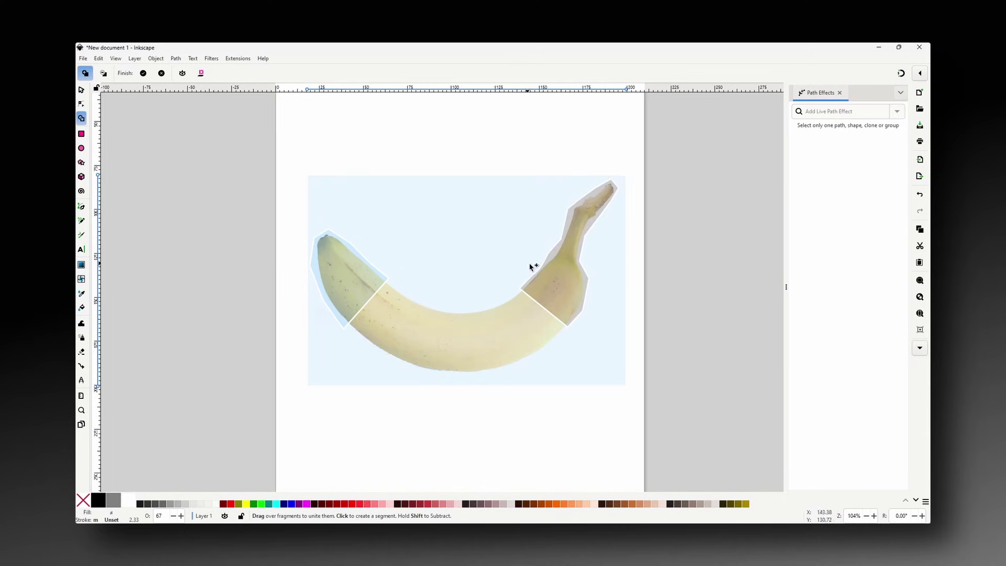
pyautogui.click(563, 276)
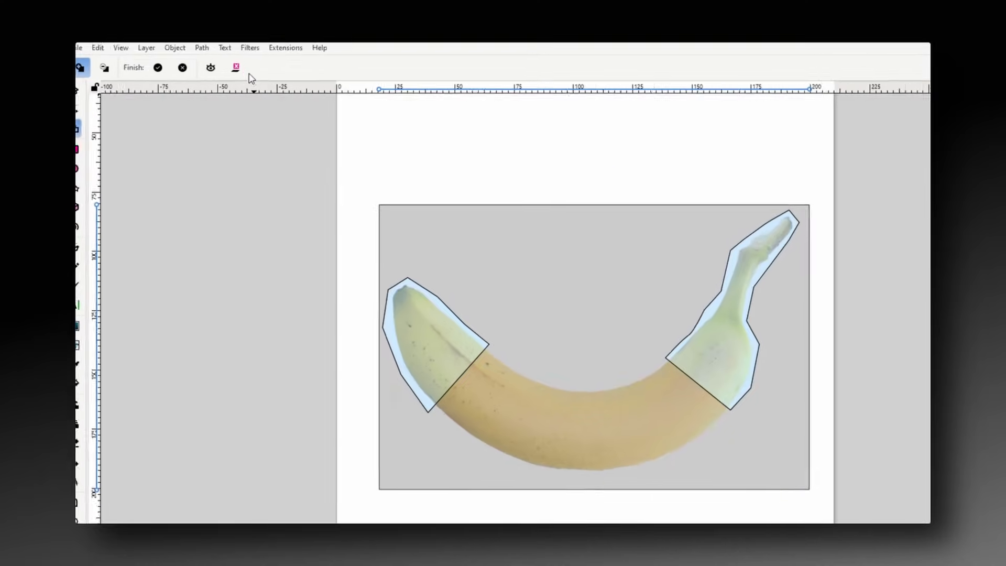
pyautogui.click(257, 62)
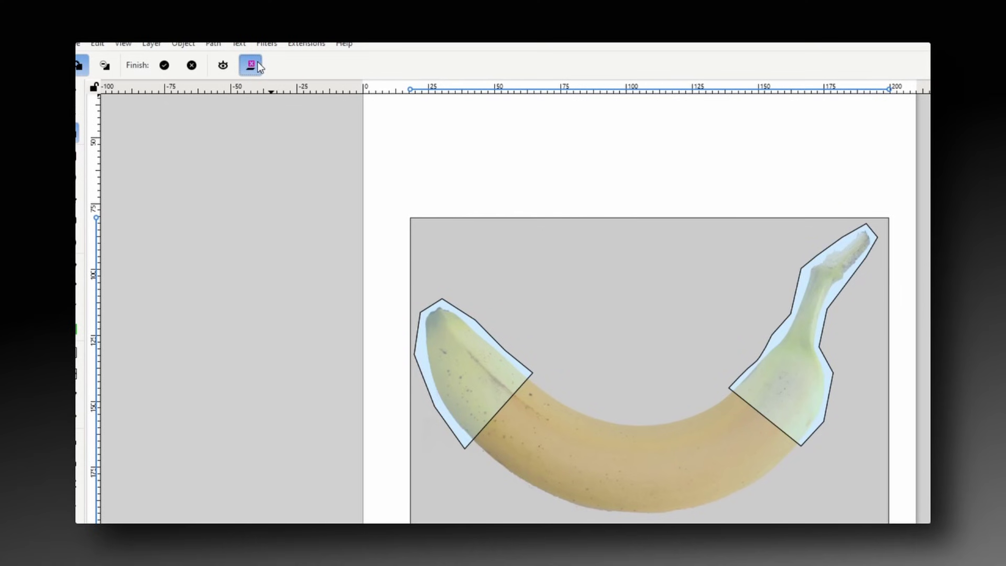
pyautogui.click(163, 65)
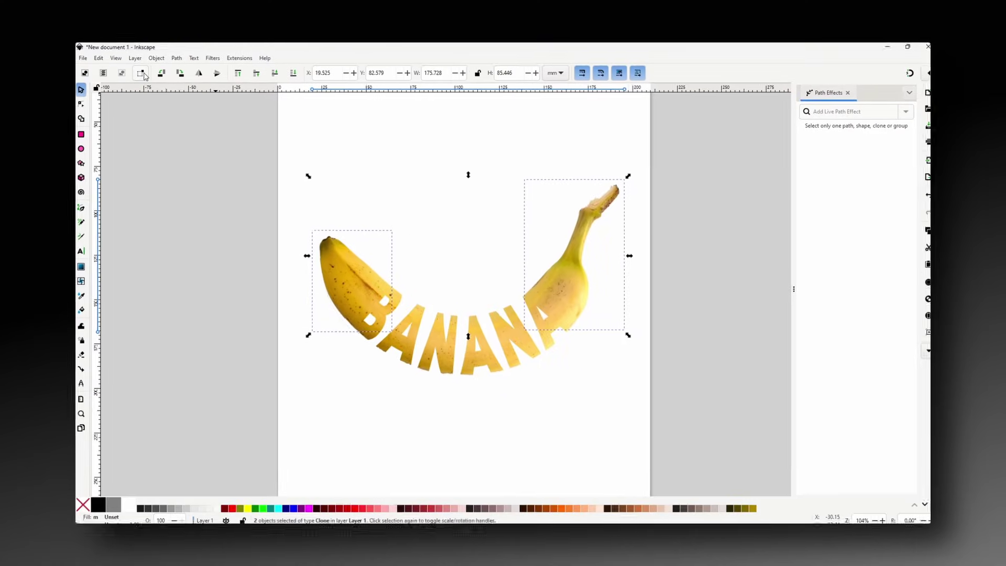
# Step: Group the two banana ends and six letters into one group and nudge it slightly up
pyautogui.click(460, 231)
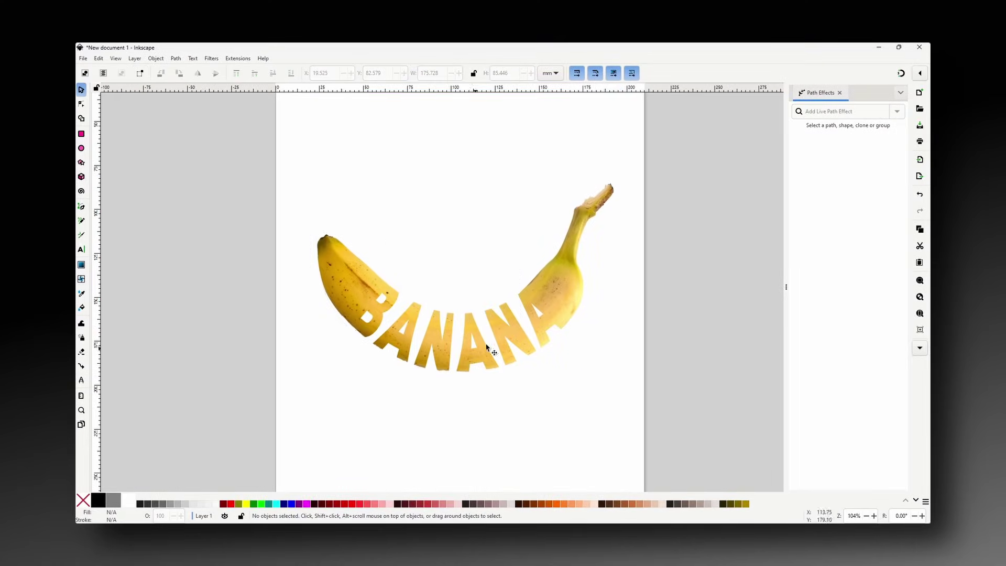
pyautogui.moveTo(296, 154); pyautogui.dragTo(633, 398)
pyautogui.rightClick(548, 297)
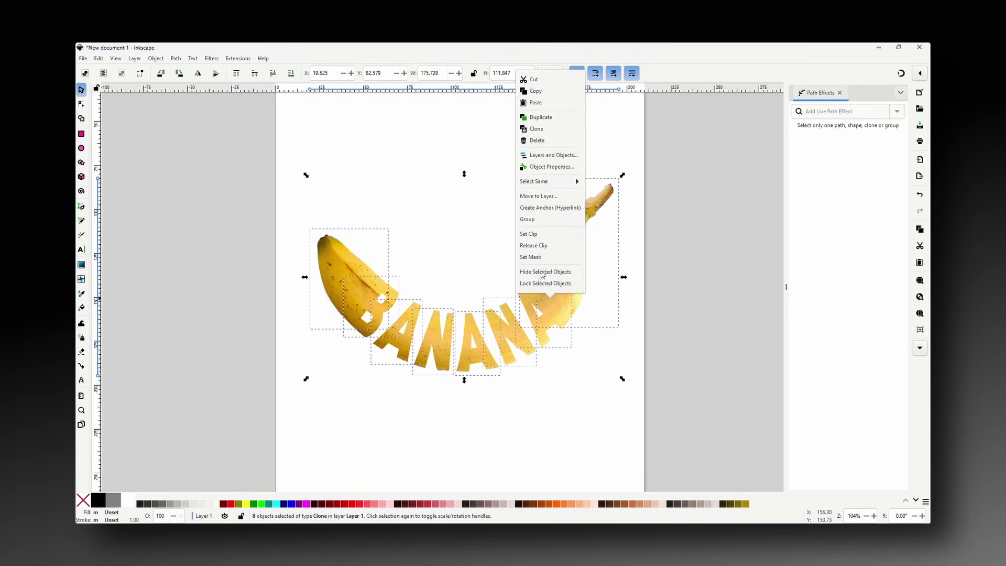
pyautogui.click(532, 220)
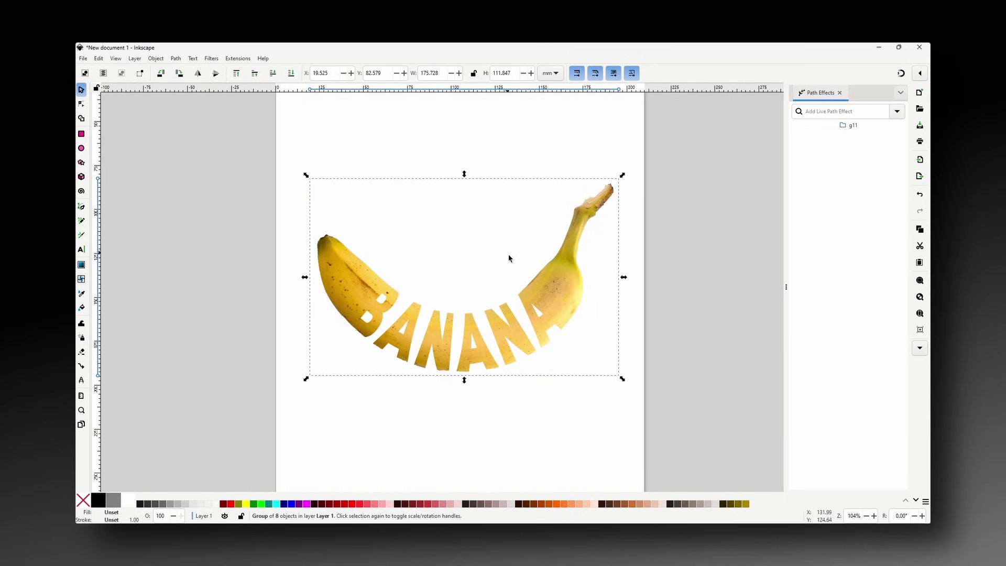
pyautogui.moveTo(542, 290)
pyautogui.mouseDown()
pyautogui.moveTo(552, 289)
pyautogui.moveTo(542, 288)
pyautogui.mouseUp()
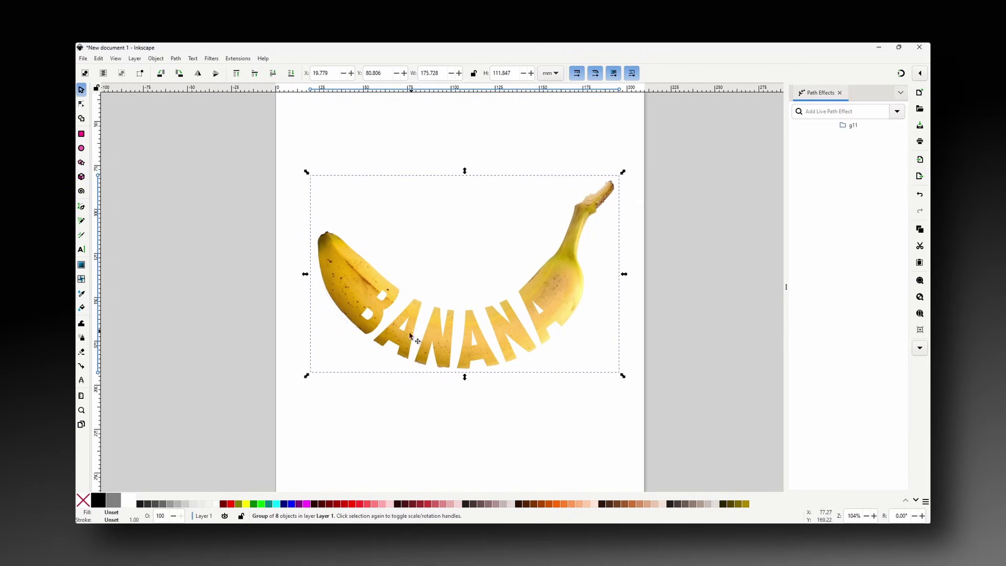